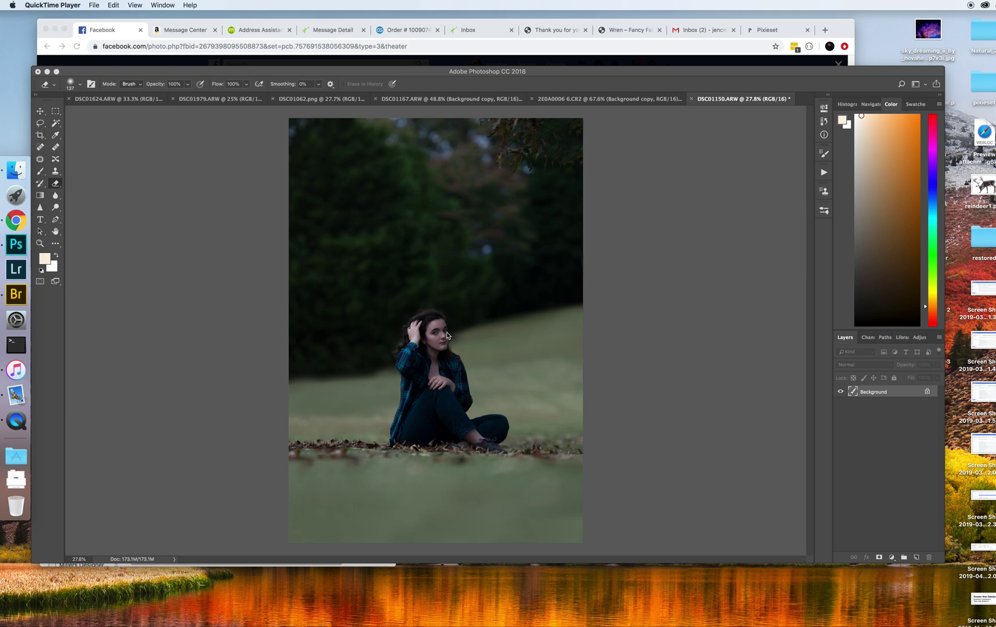
# Duplicate the Background layer and clone smooth cheek skin over the shadow beneath the nearer eye with a 102 px soft Clone Stamp.
pyautogui.scroll(4, 447, 336)
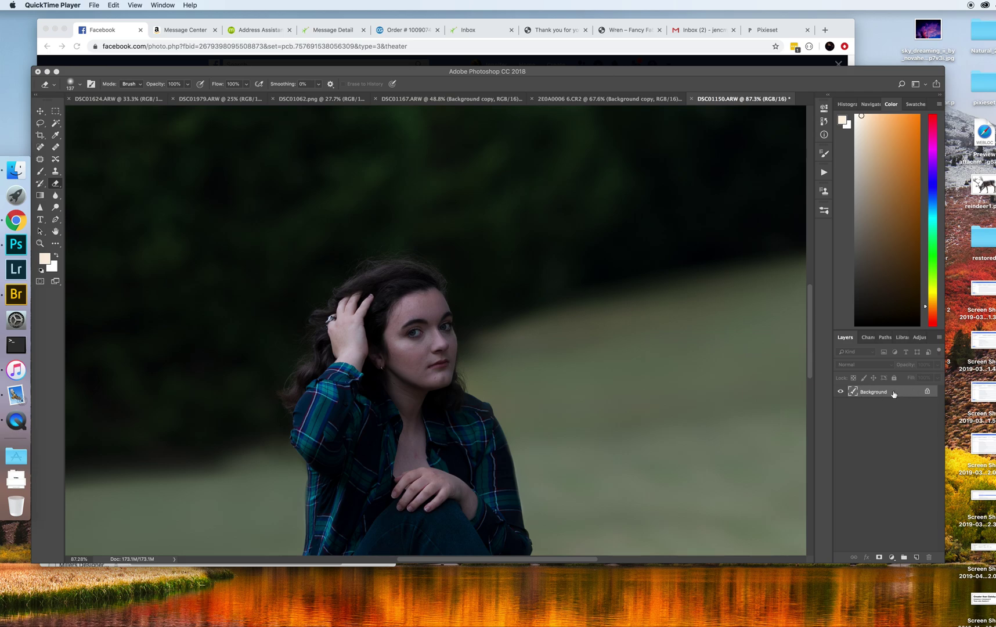
pyautogui.moveTo(893, 395); pyautogui.dragTo(919, 562)
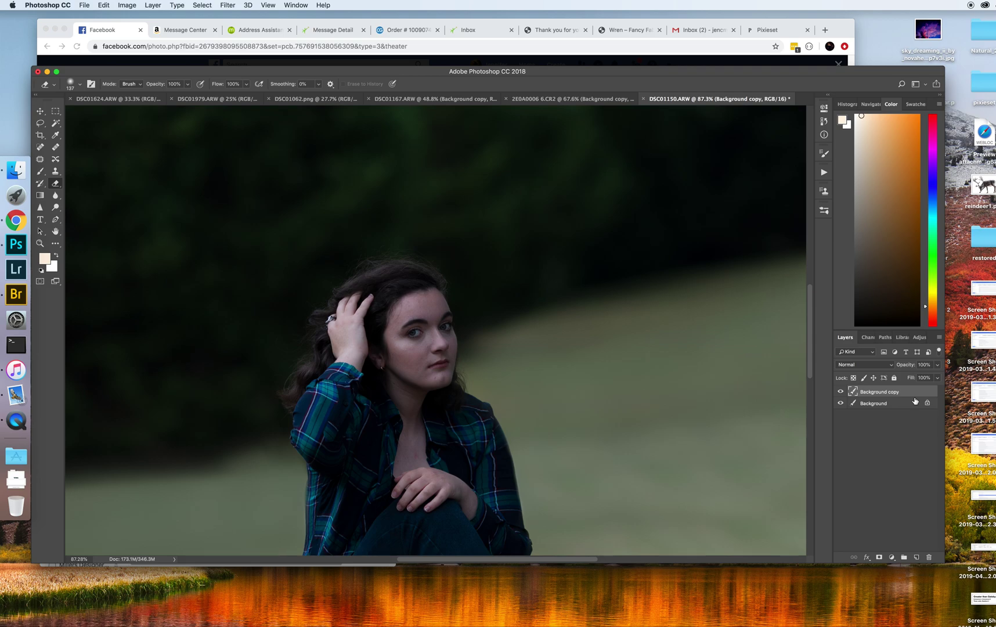
pyautogui.click(55, 171)
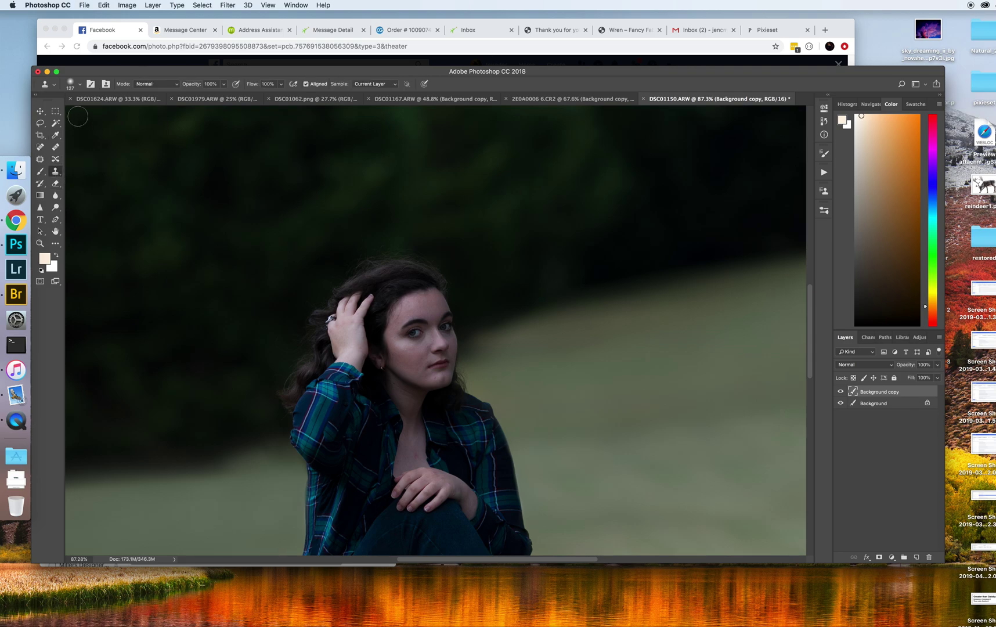
pyautogui.click(79, 85)
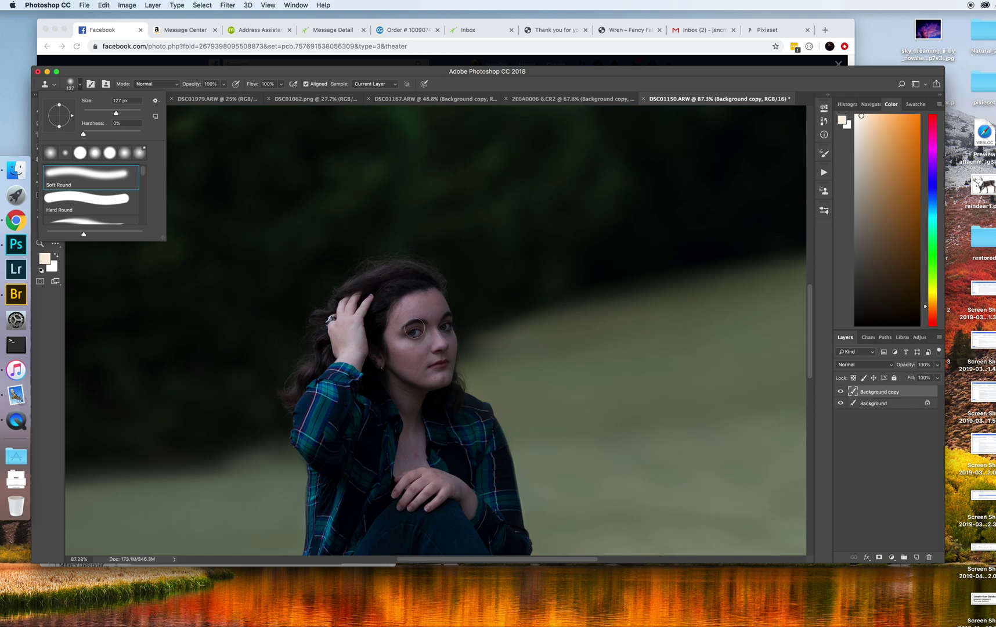
pyautogui.click(115, 113)
pyautogui.scroll(5, 414, 347)
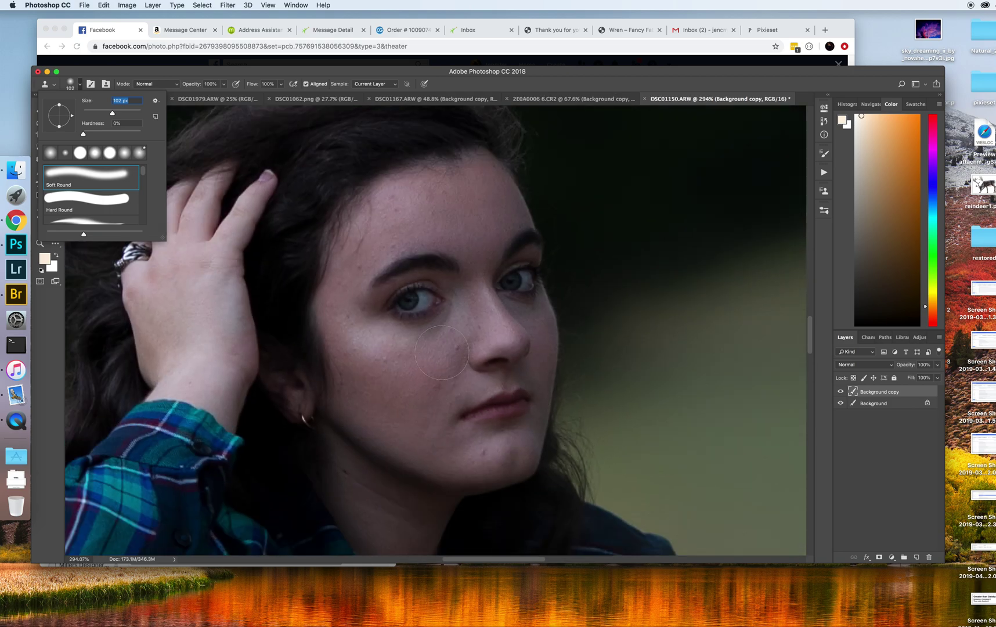
pyautogui.keyDown('alt'); pyautogui.click(441, 352); pyautogui.keyUp('alt')
pyautogui.press('Return')
pyautogui.click(450, 323)
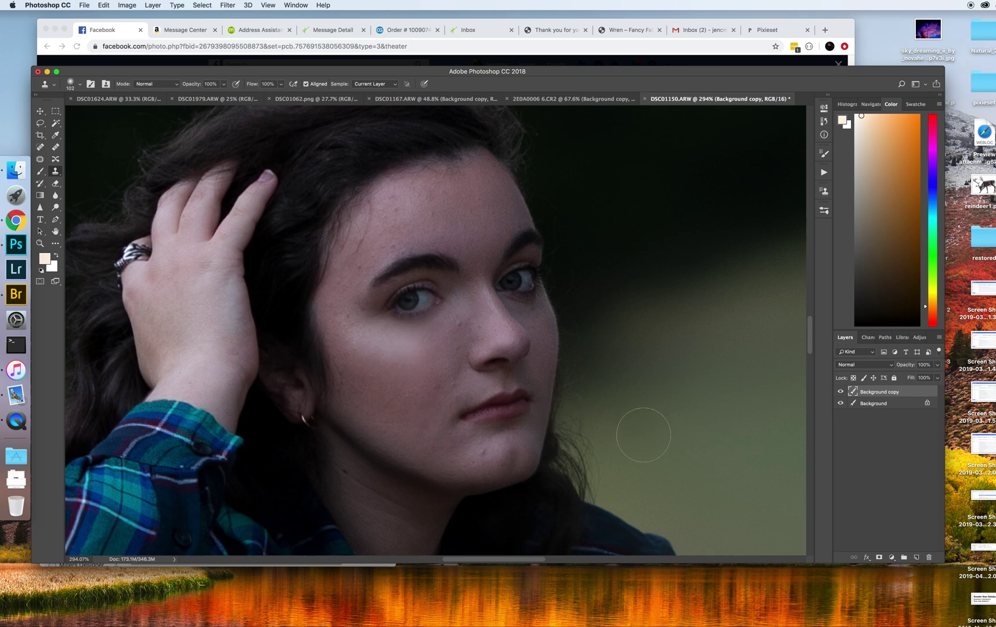
# Erase the cloned skin overlapping the nearer eye and its lower lashes with a 33 px soft Eraser.
pyautogui.click(54, 184)
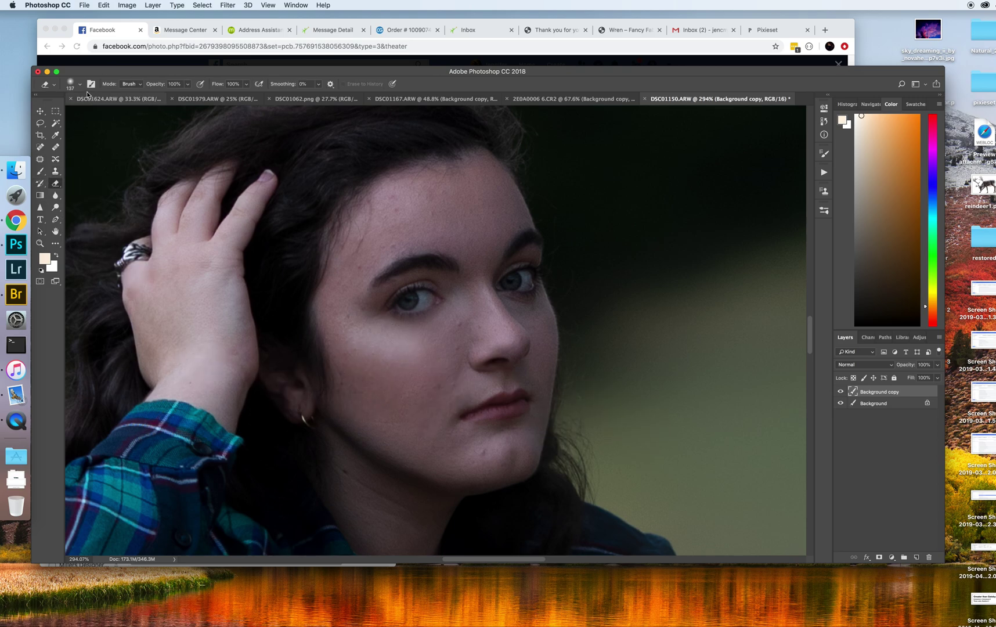
pyautogui.click(72, 84)
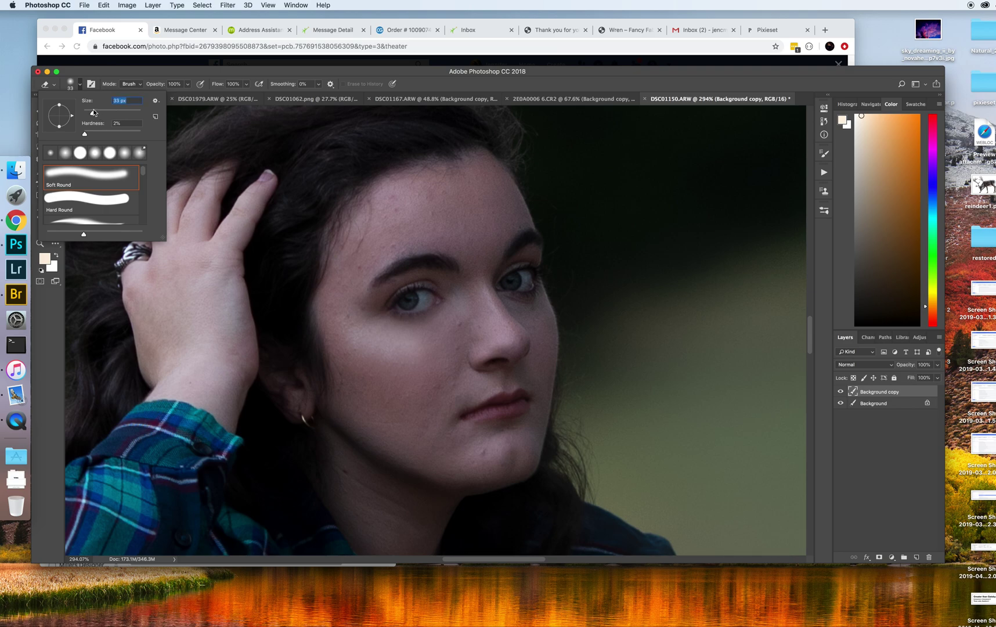
pyautogui.click(424, 302)
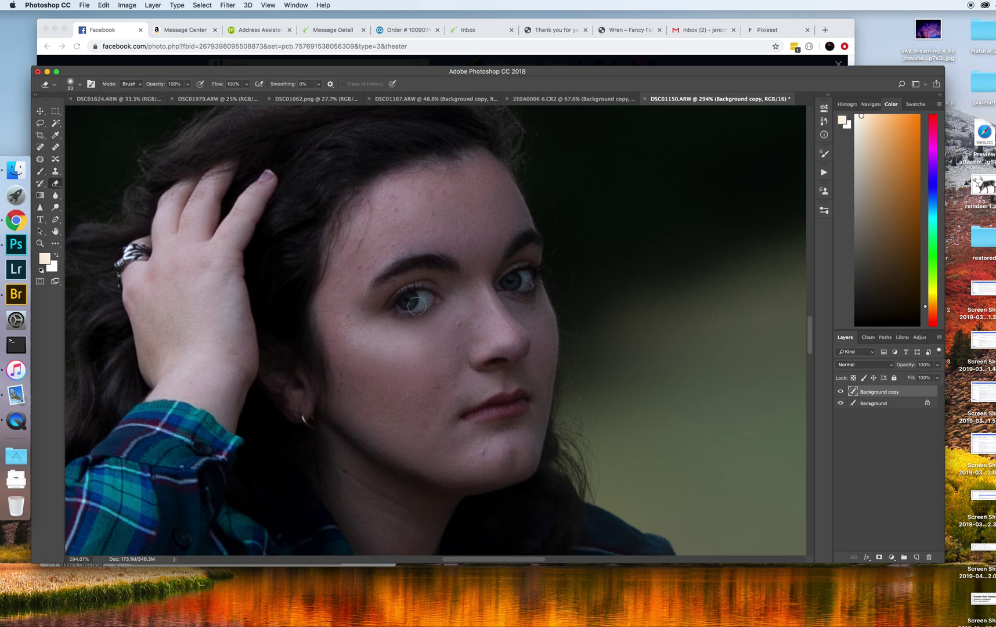
pyautogui.moveTo(394, 307); pyautogui.dragTo(431, 299)
pyautogui.moveTo(415, 291); pyautogui.dragTo(444, 299)
# Set the Background copy layer's opacity to 54% and compare the retouch by switching the layer off and on.
pyautogui.click(918, 377)
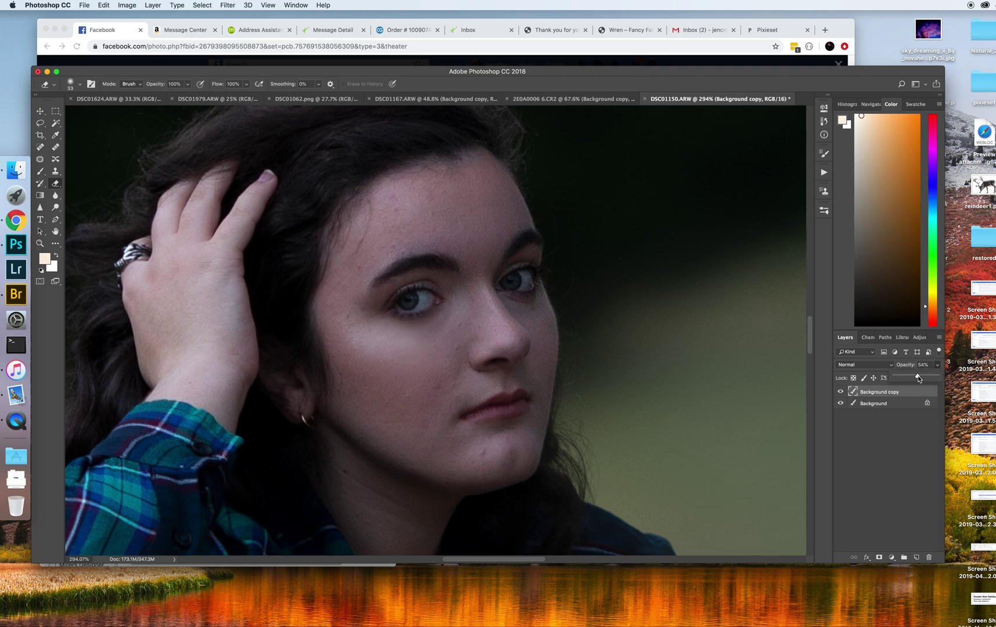
pyautogui.click(839, 393)
pyautogui.click(840, 393)
pyautogui.click(840, 392)
pyautogui.click(839, 392)
# Erase excess cloning beside the nose with a 268 px soft Eraser and compare the face with the layer off and on.
pyautogui.click(80, 85)
pyautogui.click(129, 115)
pyautogui.click(526, 334)
pyautogui.click(842, 391)
pyautogui.click(843, 391)
pyautogui.click(843, 391)
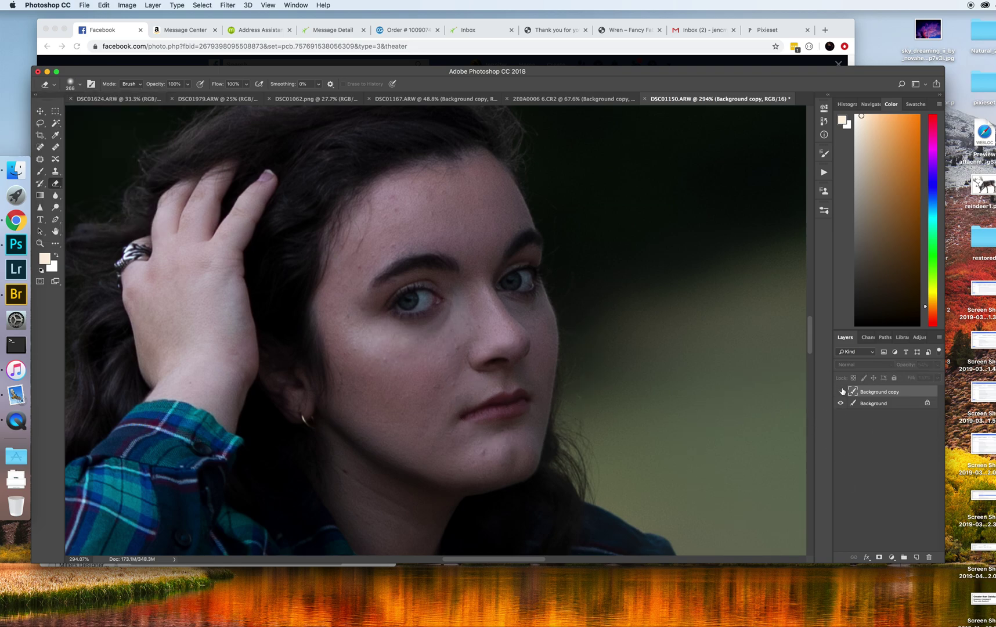
pyautogui.click(841, 391)
pyautogui.click(841, 391)
pyautogui.click(841, 391)
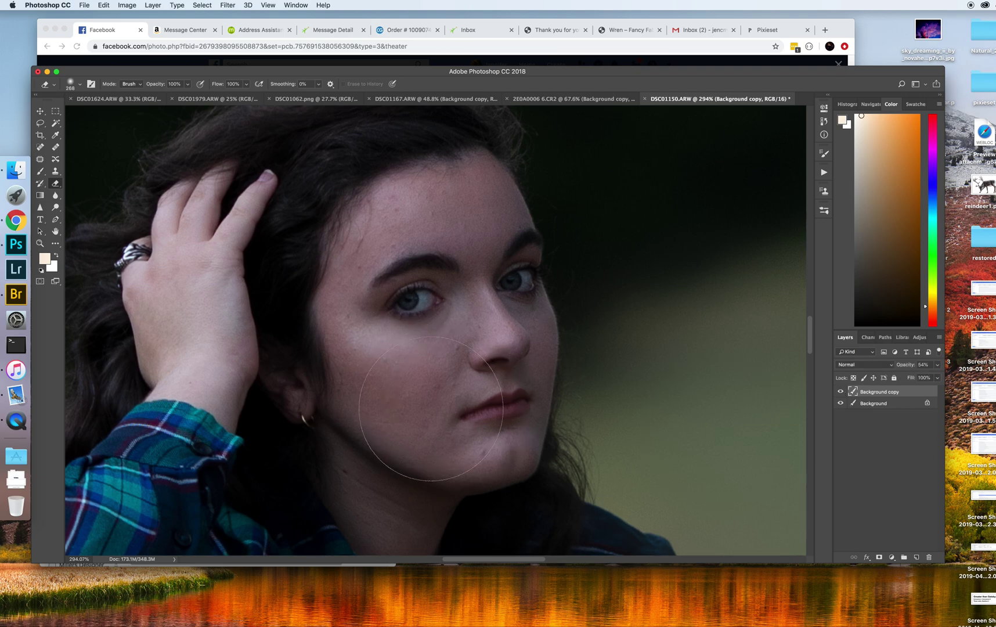
# Clone skin from the far cheek over the shadow beneath the farther eye with a 49 px soft Clone Stamp.
pyautogui.click(55, 172)
pyautogui.click(80, 88)
pyautogui.moveTo(103, 110); pyautogui.dragTo(87, 111)
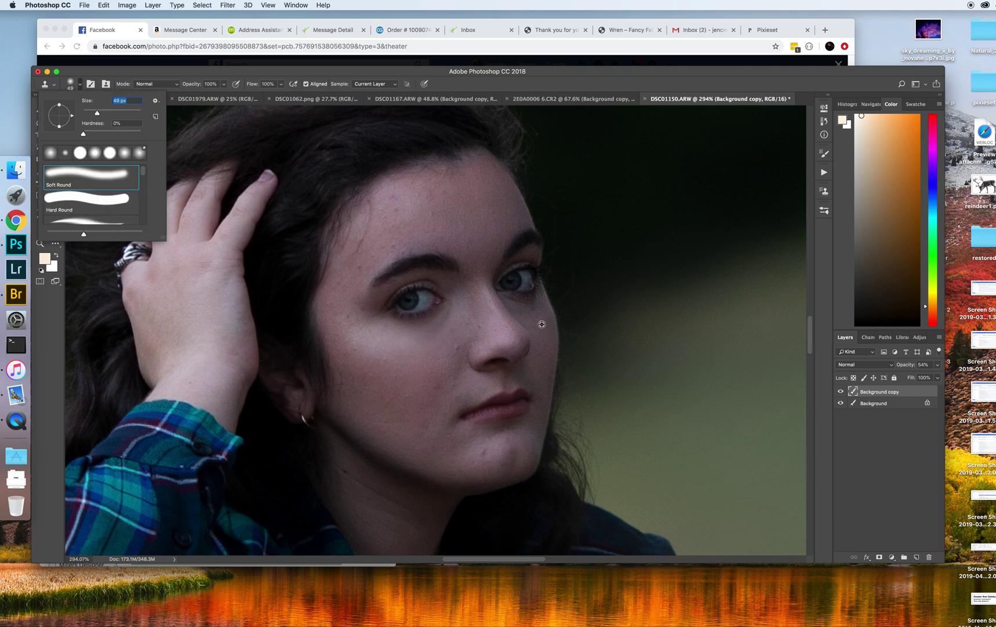
pyautogui.press('Return')
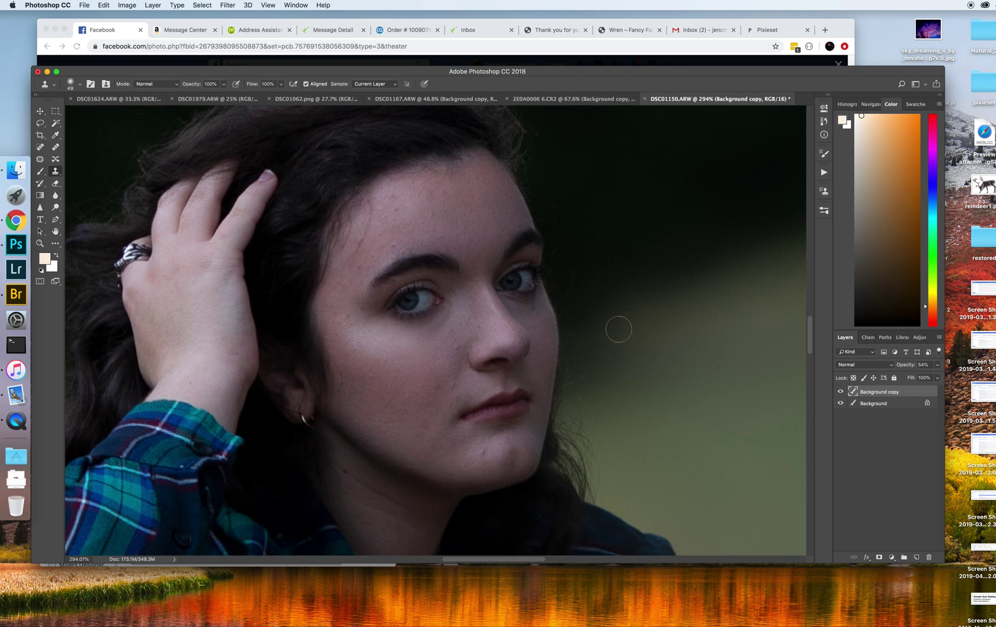
pyautogui.keyDown('alt'); pyautogui.click(542, 323); pyautogui.keyUp('alt')
pyautogui.click(534, 310)
pyautogui.moveTo(533, 310); pyautogui.dragTo(532, 312)
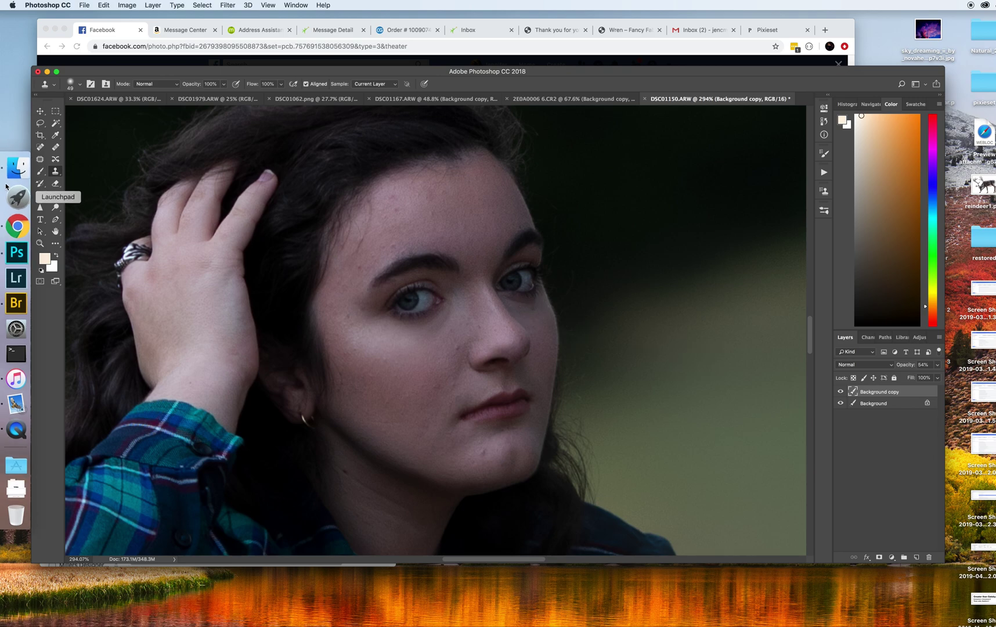
# Compare the under-eye retouching by repeatedly switching the Background copy layer off and on.
pyautogui.click(840, 392)
pyautogui.click(839, 392)
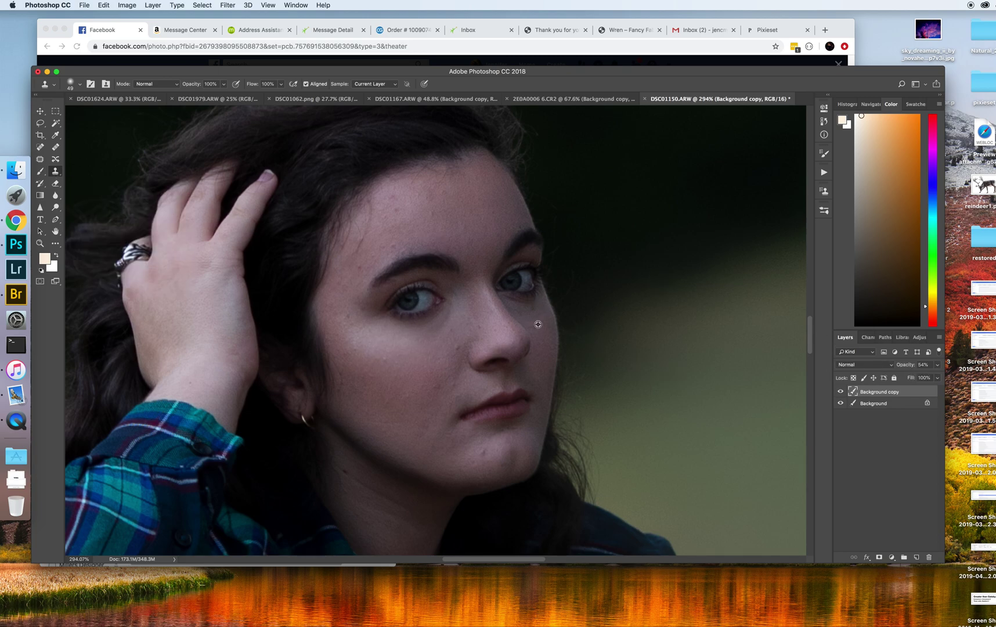
pyautogui.click(840, 392)
pyautogui.click(840, 391)
pyautogui.click(840, 392)
pyautogui.click(841, 393)
pyautogui.click(841, 393)
pyautogui.click(936, 365)
# Merge the visible layers and duplicate the merged Background layer.
pyautogui.click(893, 412)
pyautogui.rightClick(894, 405)
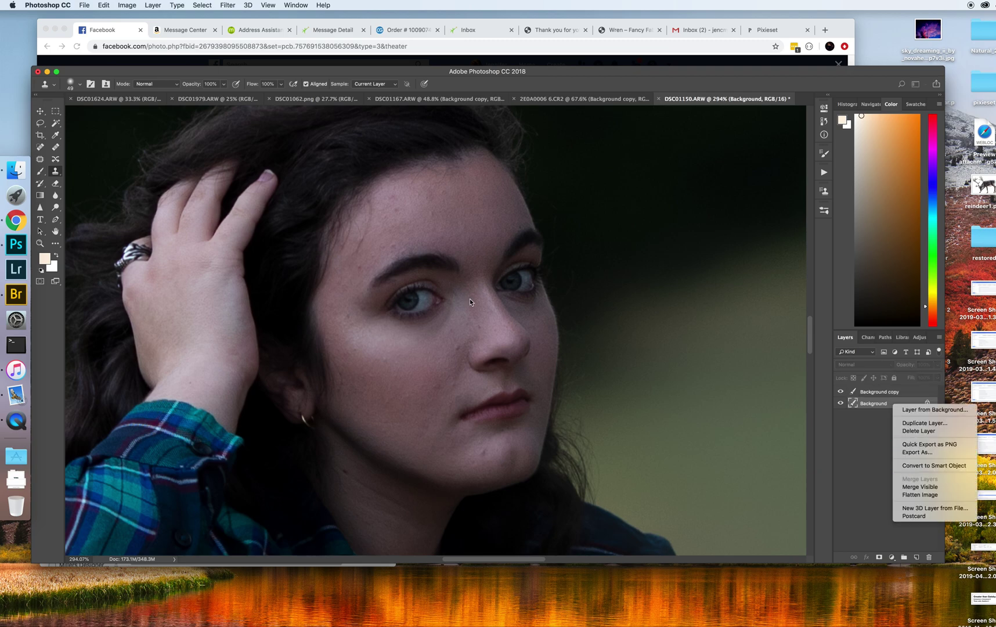
pyautogui.click(919, 486)
pyautogui.press('super+z')
# Clone clean cheek skin beneath the farther eye on the Background copy layer, reducing the Clone Stamp brush to 28 px.
pyautogui.keyDown('alt'); pyautogui.click(522, 311); pyautogui.keyUp('alt')
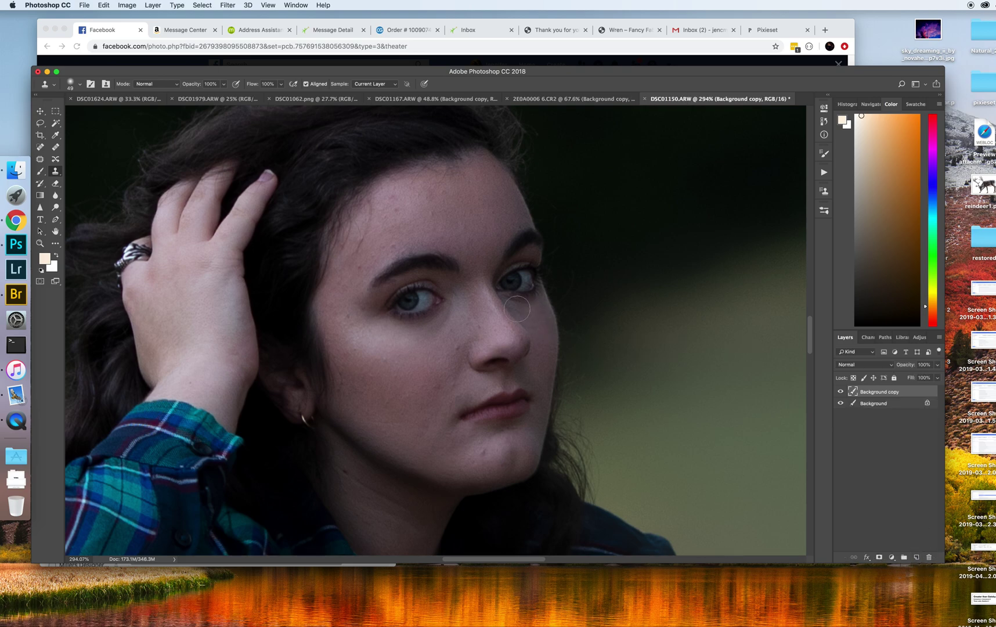
pyautogui.click(521, 306)
pyautogui.keyDown('alt'); pyautogui.click(537, 316); pyautogui.keyUp('alt')
pyautogui.click(80, 85)
pyautogui.moveTo(95, 114); pyautogui.dragTo(90, 113)
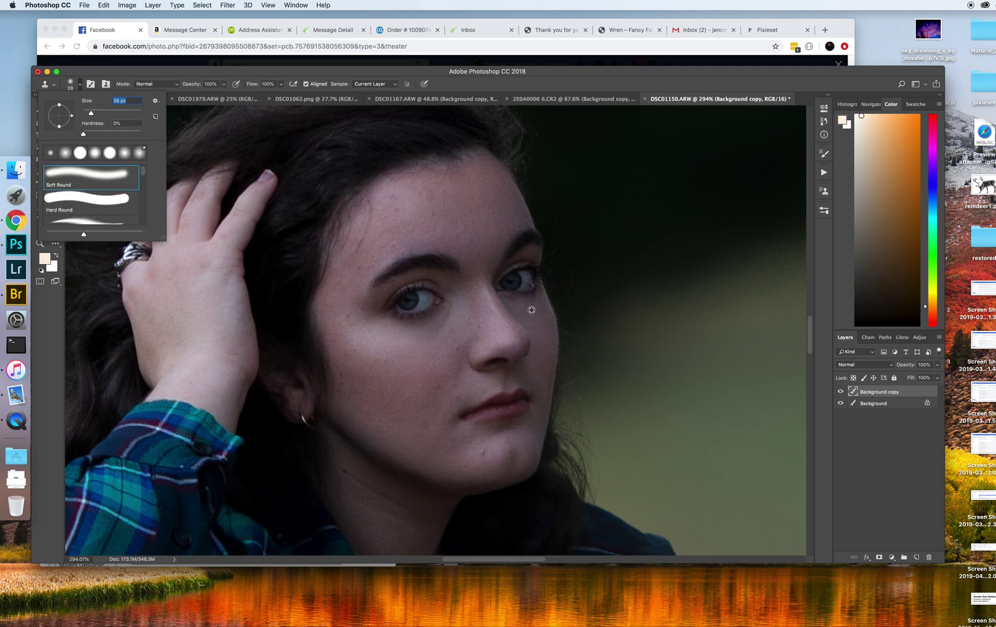
pyautogui.click(518, 310)
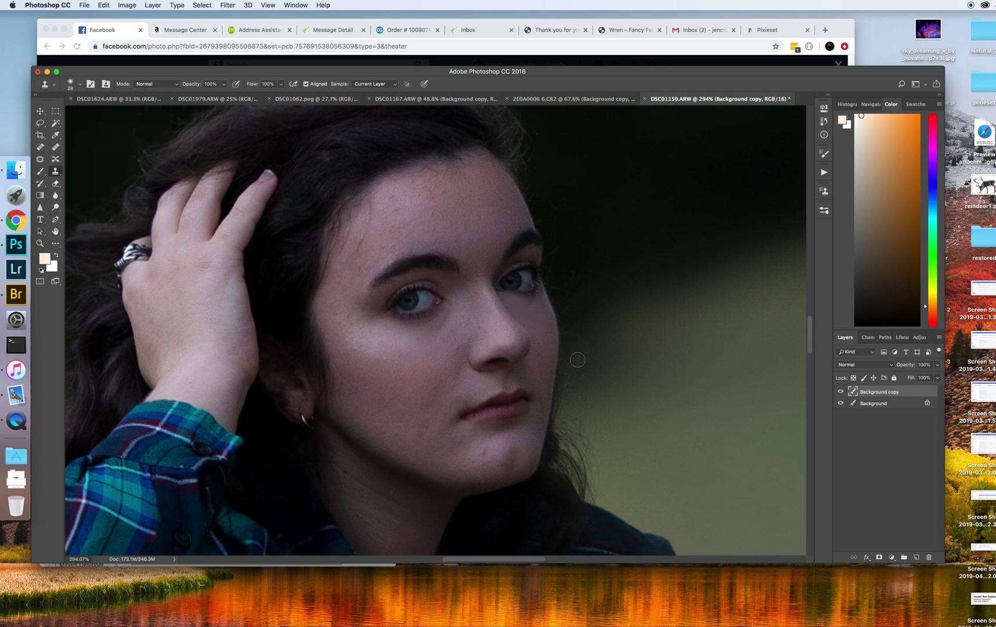
# Set the Background copy layer's opacity to 60% and compare the result by switching the layer off and on.
pyautogui.click(935, 364)
pyautogui.moveTo(916, 374); pyautogui.dragTo(919, 374)
pyautogui.click(840, 391)
pyautogui.click(840, 392)
pyautogui.click(841, 391)
pyautogui.click(840, 392)
pyautogui.click(840, 391)
# Examine the under-eye retouching at wider views of the portrait with the Background copy layer off and on.
pyautogui.scroll(-5, 496, 504)
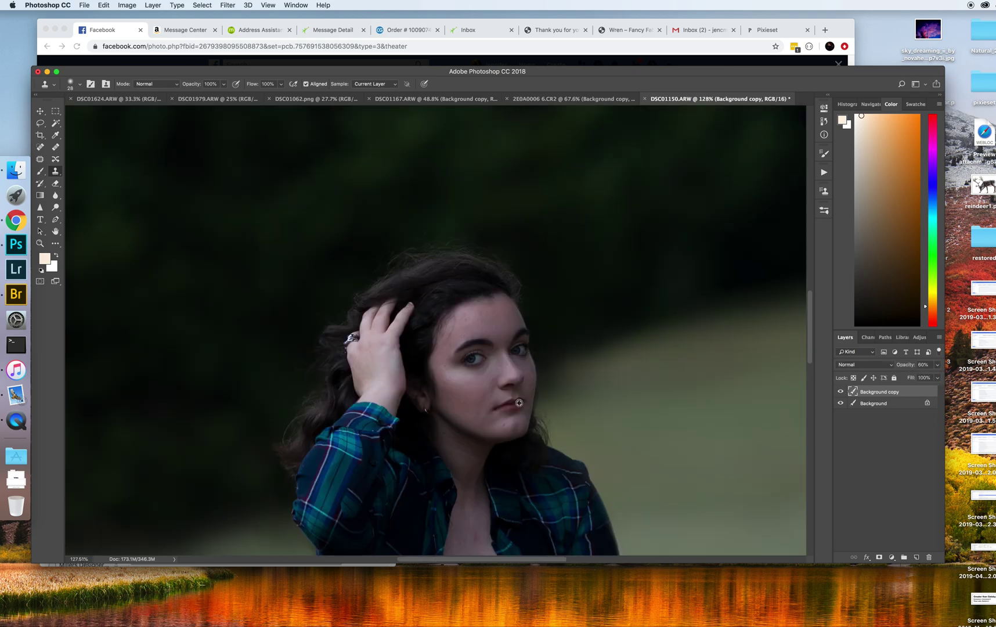
pyautogui.click(841, 392)
pyautogui.click(841, 392)
pyautogui.scroll(-4, 622, 406)
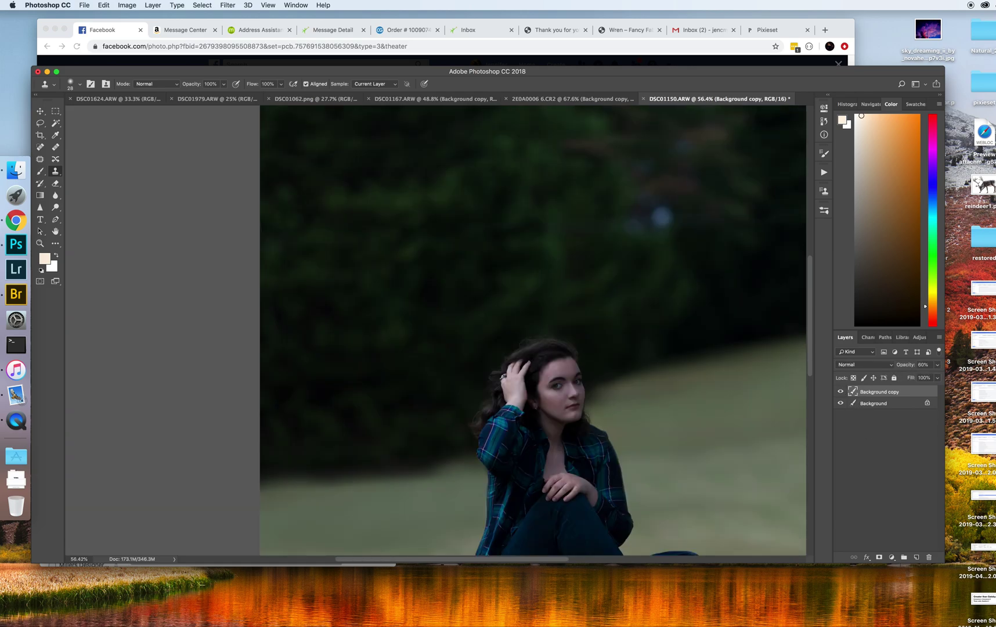
pyautogui.click(840, 392)
pyautogui.click(839, 393)
pyautogui.click(839, 392)
pyautogui.click(840, 392)
# Erase the cloning that overlaps the farther eye with a 65 px Eraser at 73% hardness.
pyautogui.scroll(10, 574, 377)
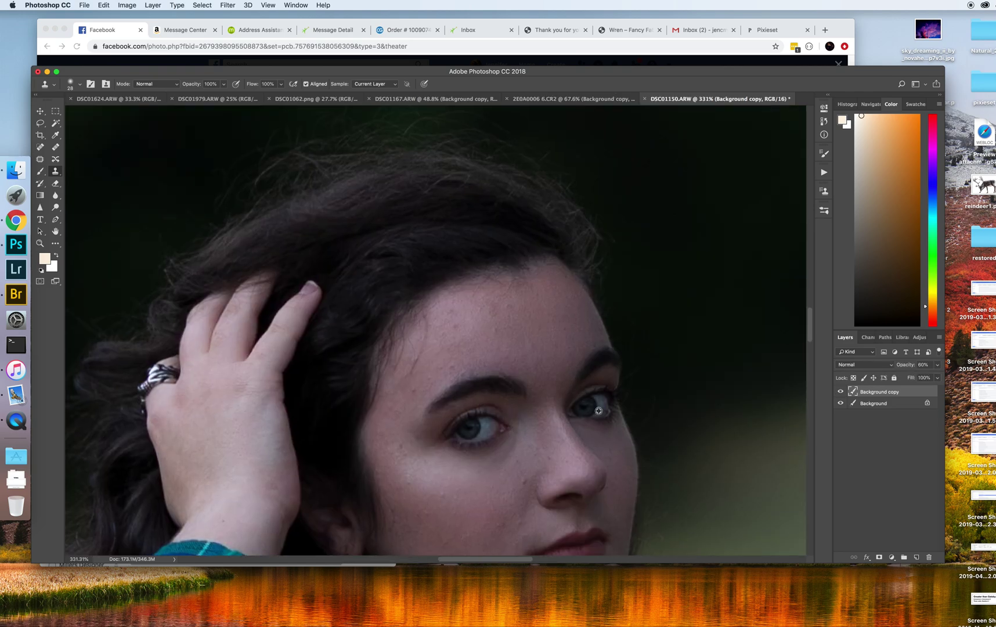
pyautogui.click(55, 183)
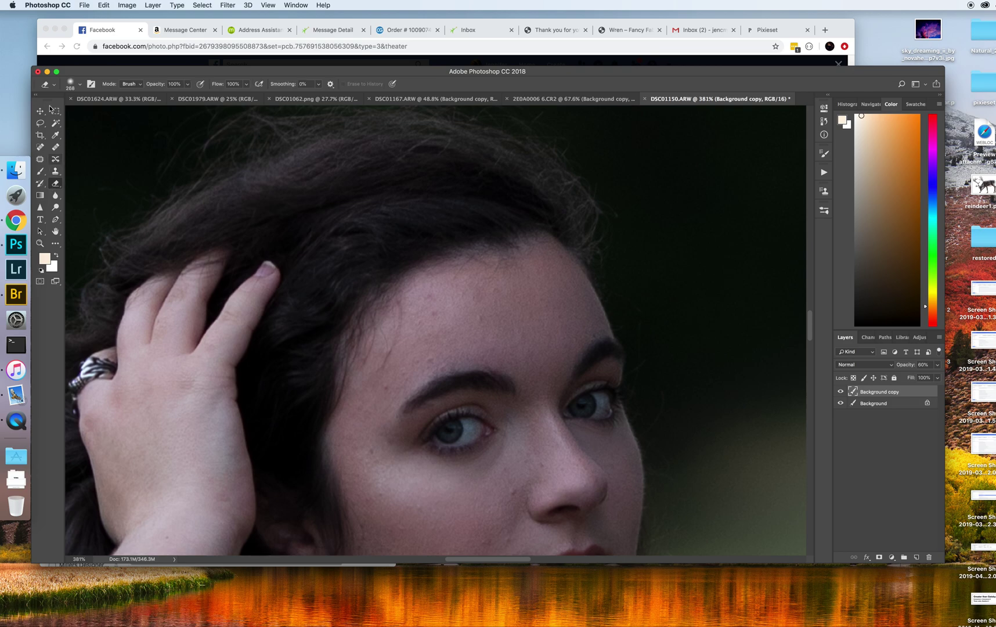
pyautogui.click(78, 85)
pyautogui.click(102, 114)
pyautogui.moveTo(84, 133); pyautogui.dragTo(125, 134)
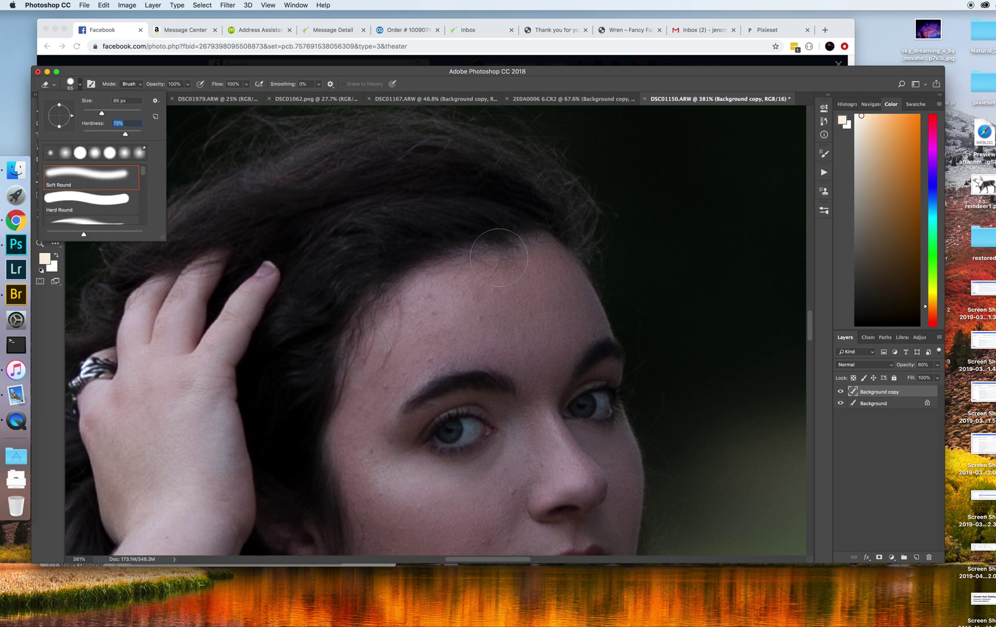
pyautogui.moveTo(592, 392); pyautogui.dragTo(574, 389)
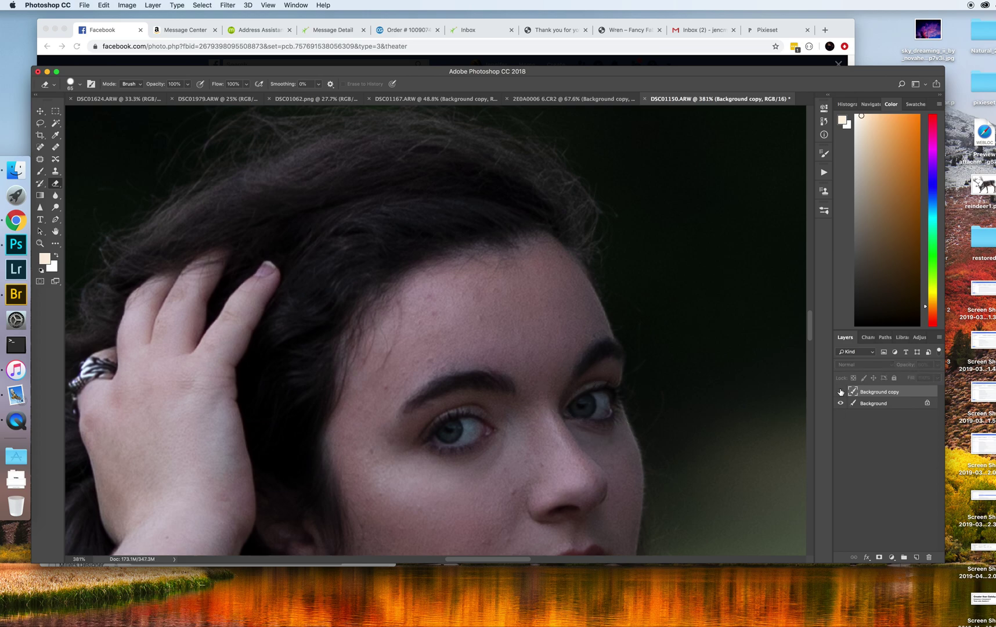
# Merge the visible layers into a single Background layer.
pyautogui.scroll(-3, 504, 401)
pyautogui.scroll(3, 503, 400)
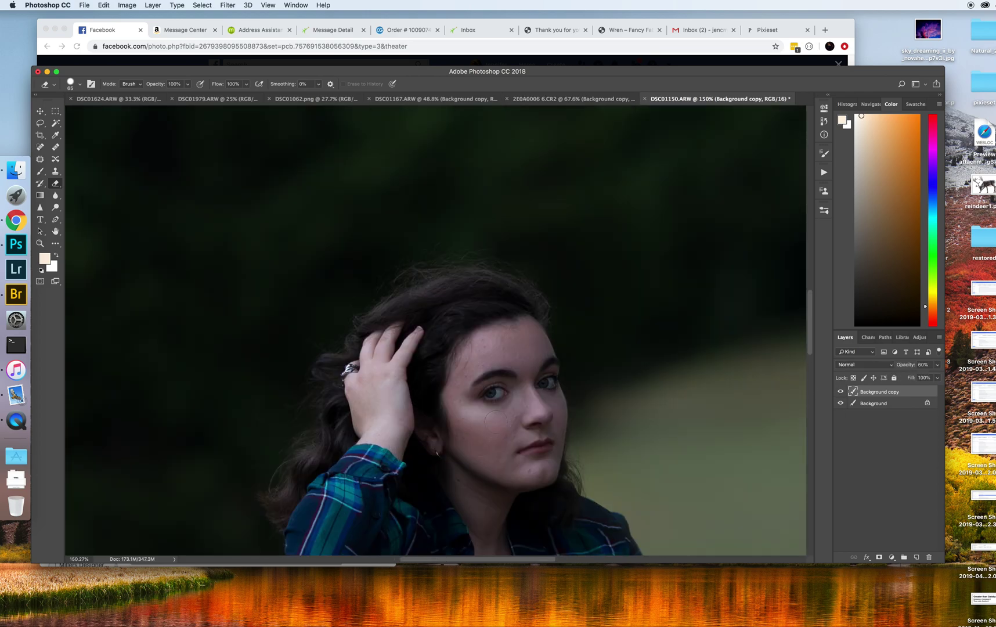
pyautogui.rightClick(888, 407)
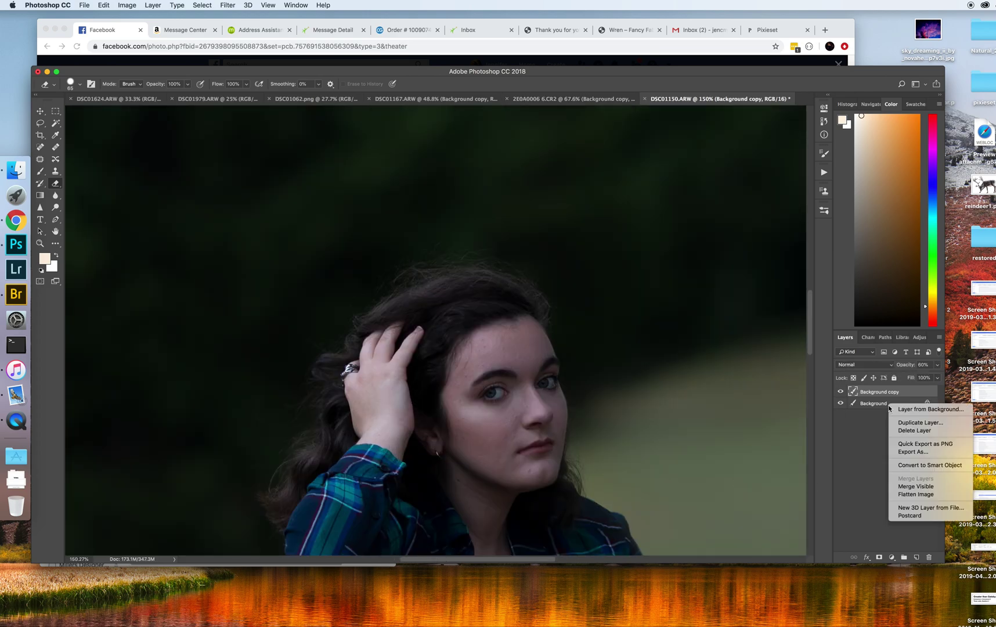
pyautogui.click(913, 488)
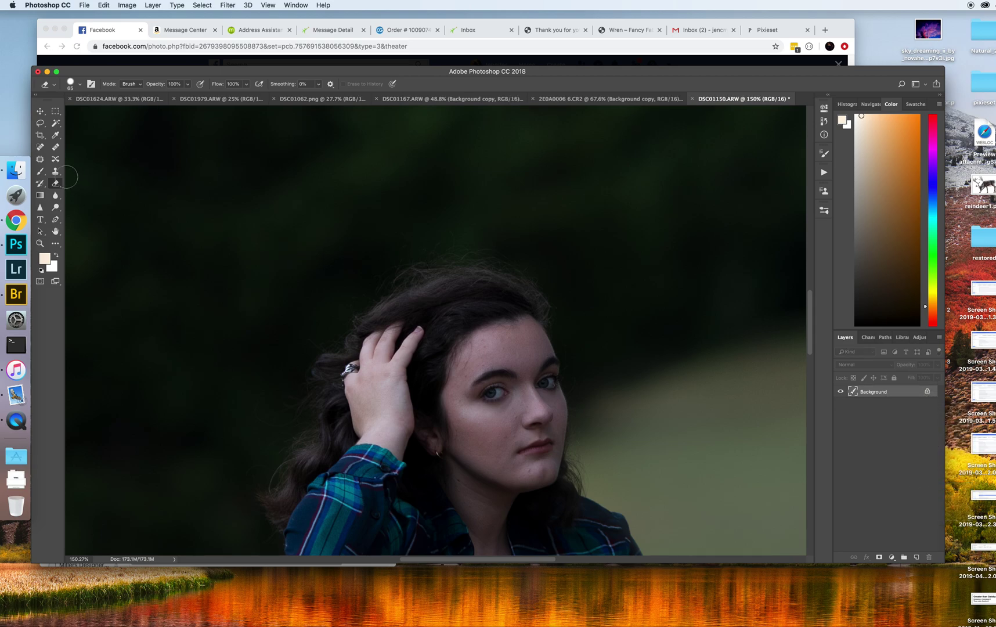
# Remove the blemishes on the forehead and temple with a 22 px Spot Healing Brush at 0% hardness.
pyautogui.click(40, 148)
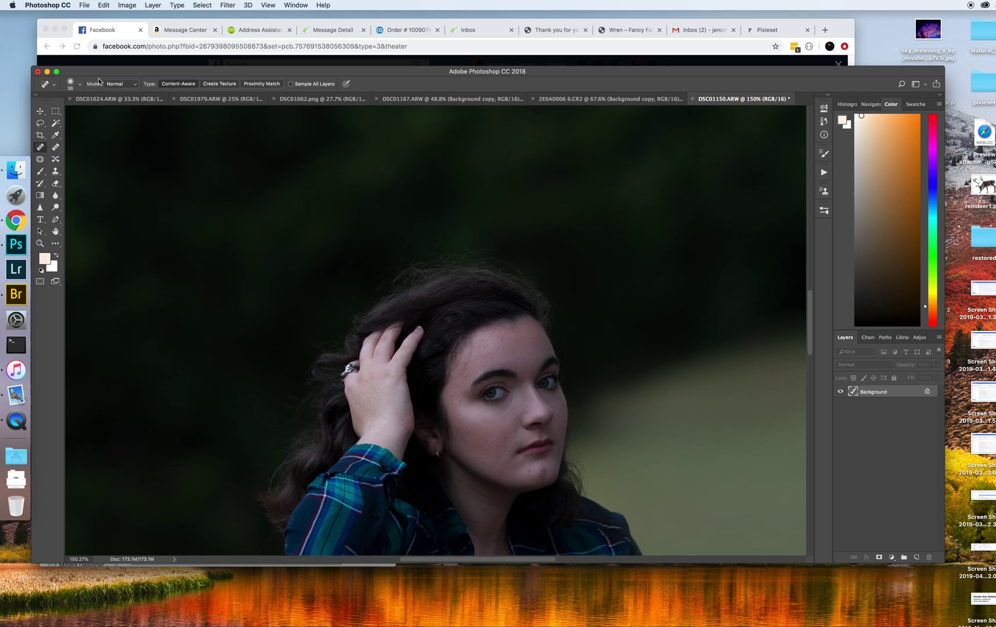
pyautogui.click(77, 86)
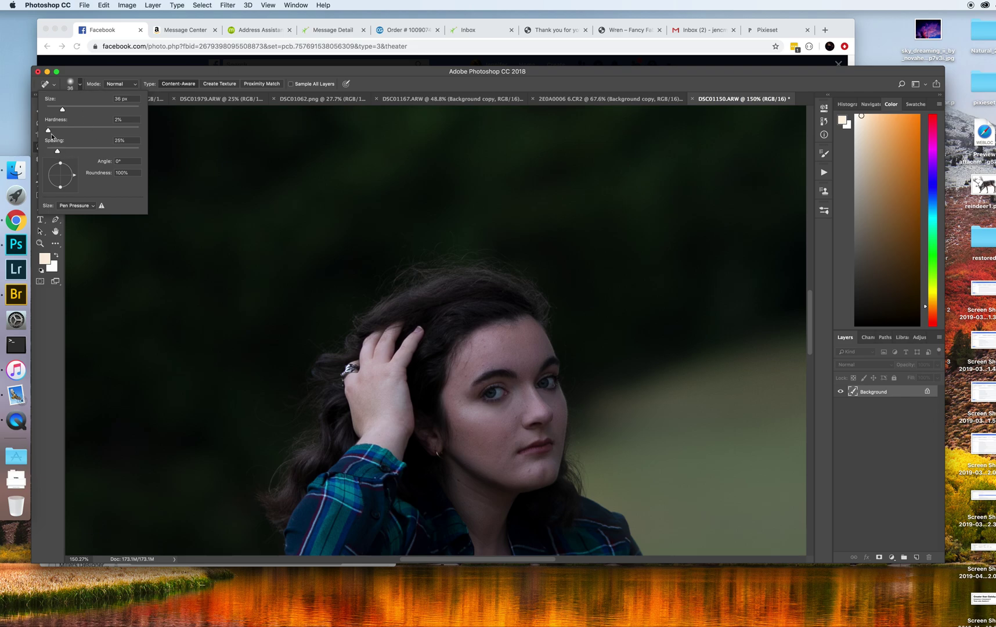
pyautogui.moveTo(46, 131); pyautogui.dragTo(60, 112)
pyautogui.scroll(5, 505, 375)
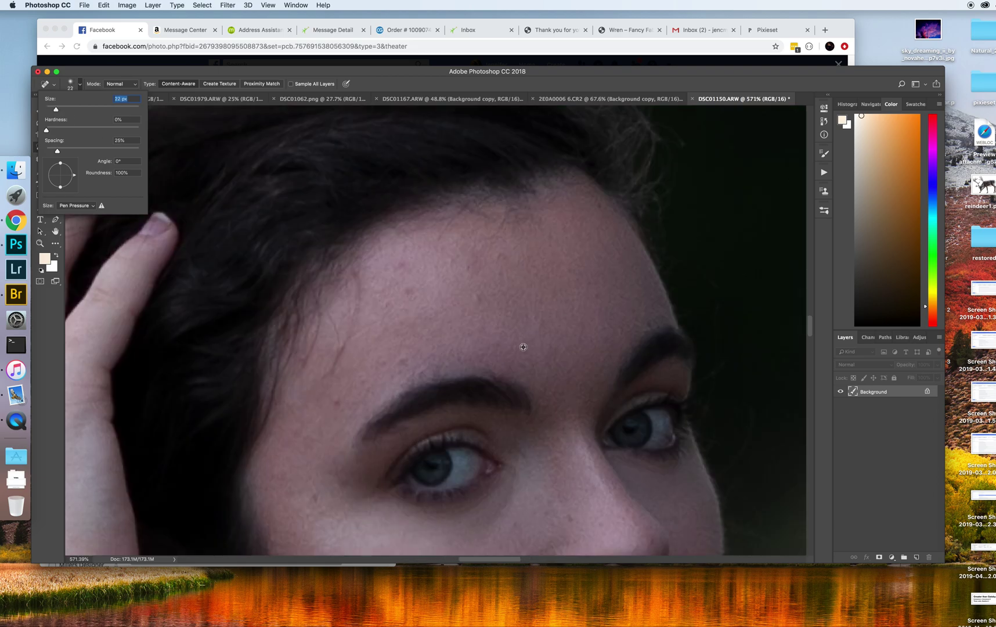
pyautogui.click(481, 302)
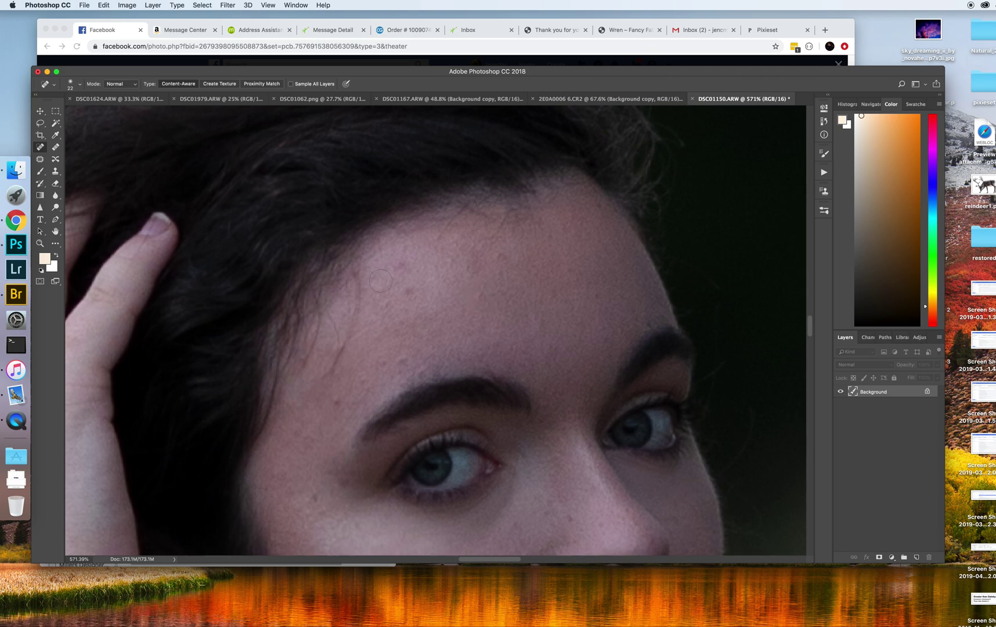
pyautogui.click(408, 289)
pyautogui.click(395, 261)
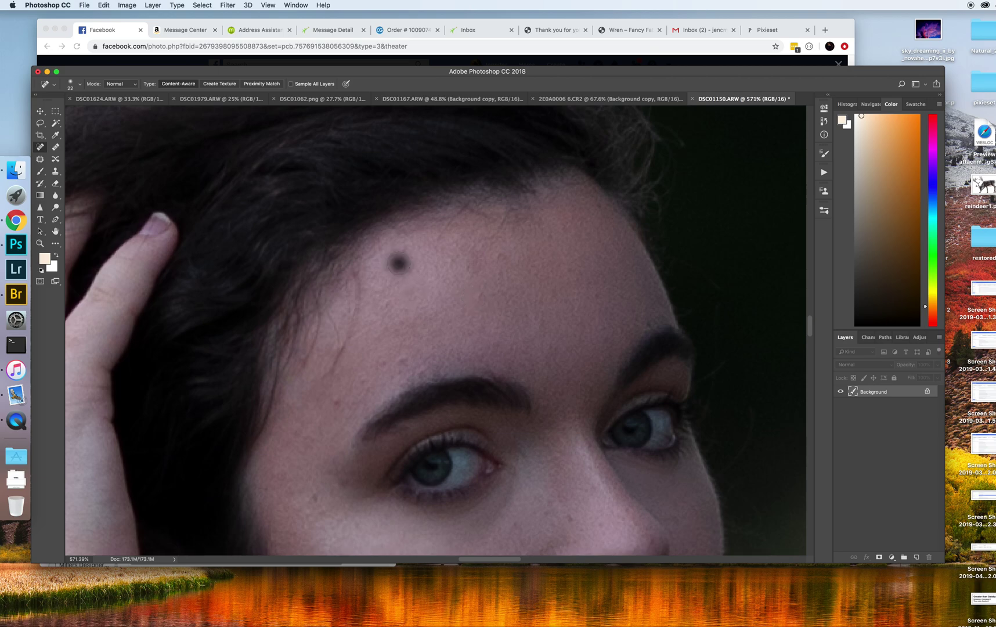
pyautogui.click(399, 360)
pyautogui.click(332, 400)
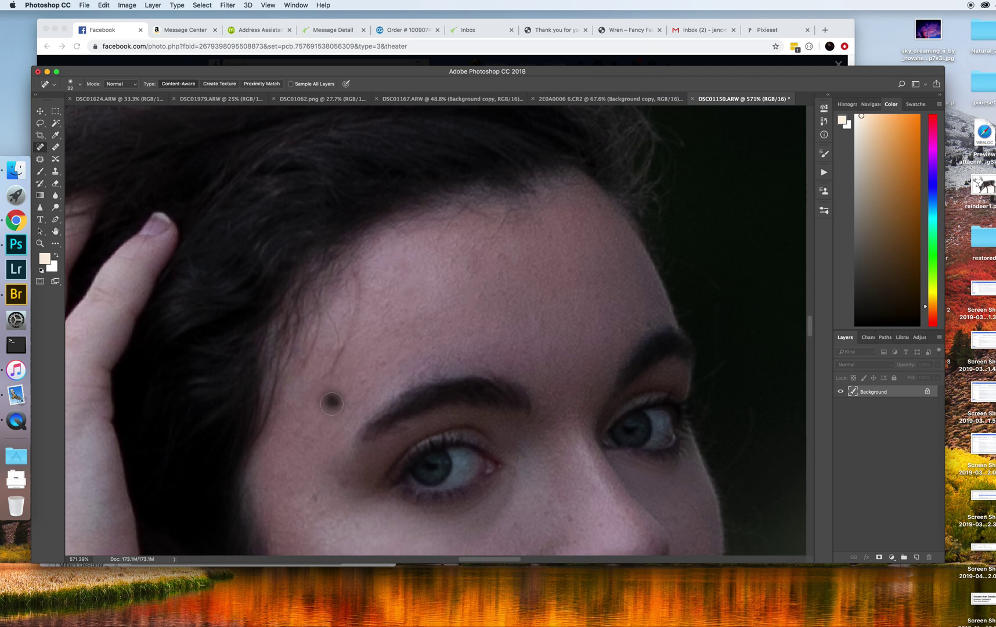
pyautogui.click(304, 360)
# Heal the blemishes on the near cheek and beside the nose and mouth.
pyautogui.scroll(-5, 511, 319)
pyautogui.click(527, 363)
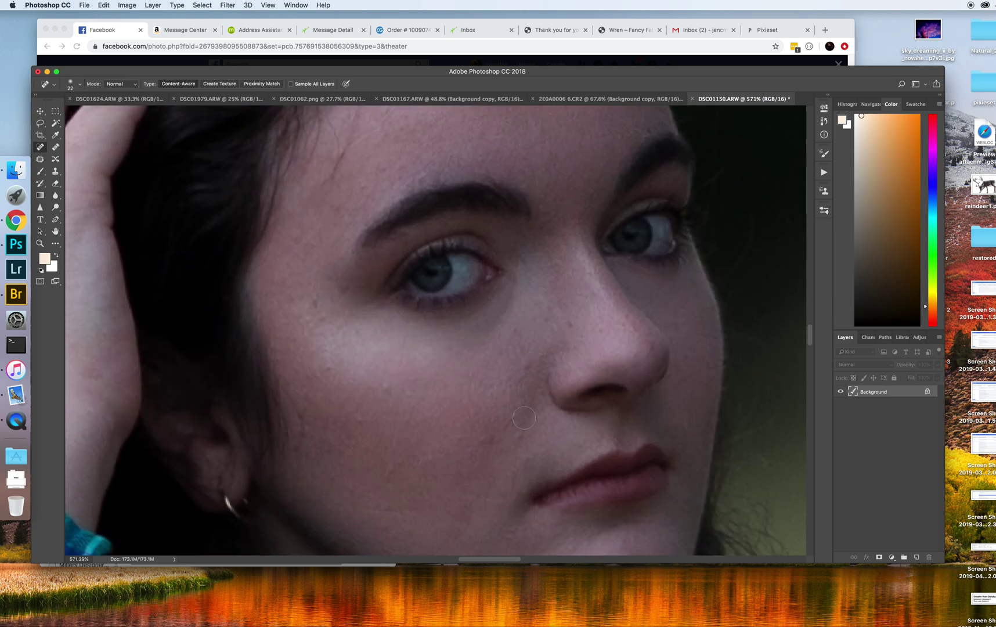
pyautogui.click(333, 367)
pyautogui.click(382, 386)
pyautogui.click(524, 431)
pyautogui.scroll(-4, 522, 435)
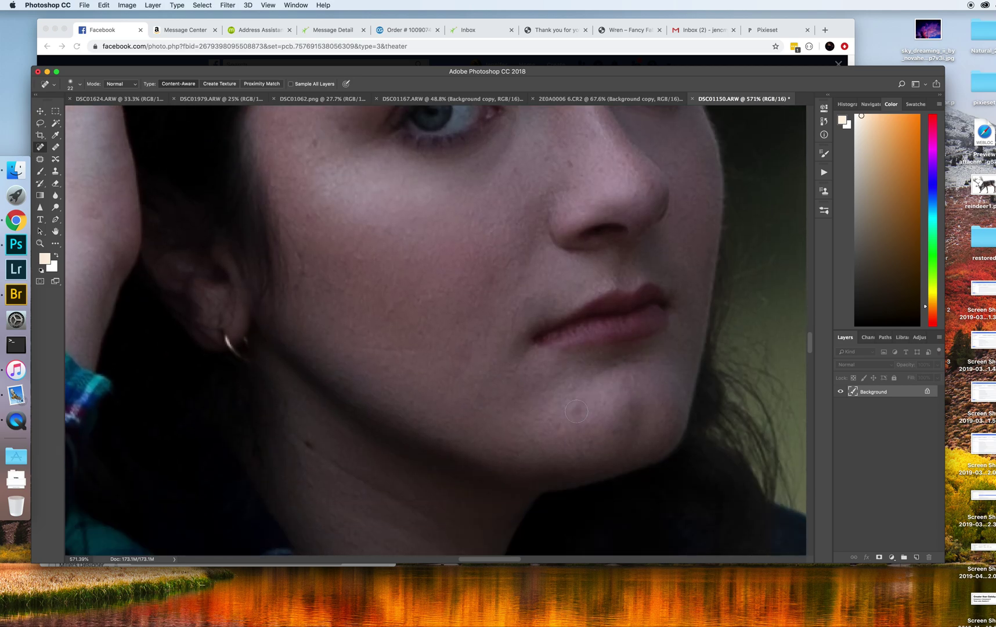
# Heal the remaining spots on the outer cheek, beside the near eye and along the nose.
pyautogui.scroll(3, 329, 341)
pyautogui.click(309, 325)
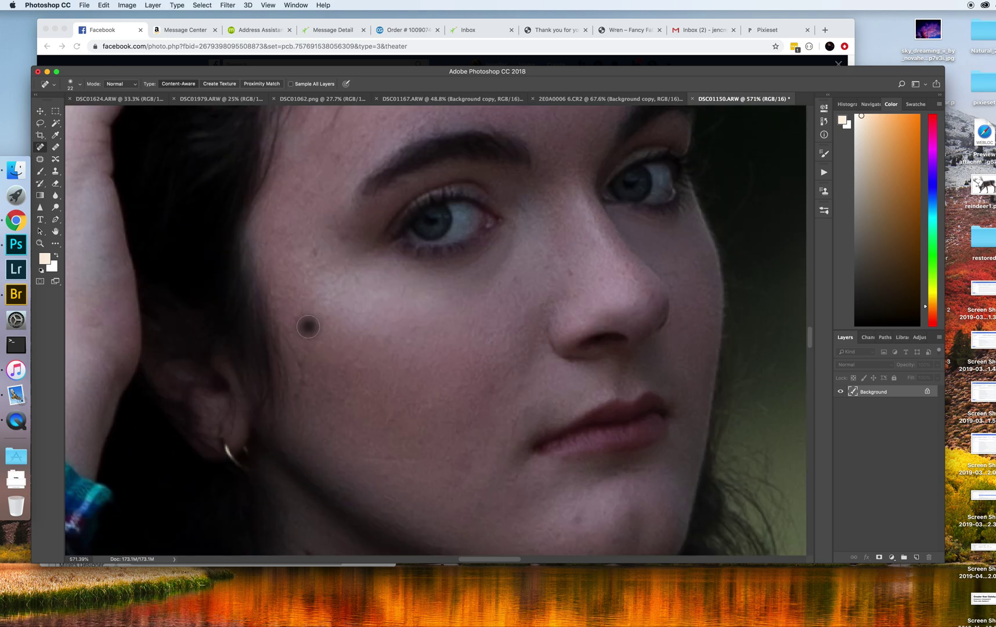
pyautogui.click(312, 251)
pyautogui.scroll(2, 351, 399)
pyautogui.click(336, 242)
pyautogui.click(570, 348)
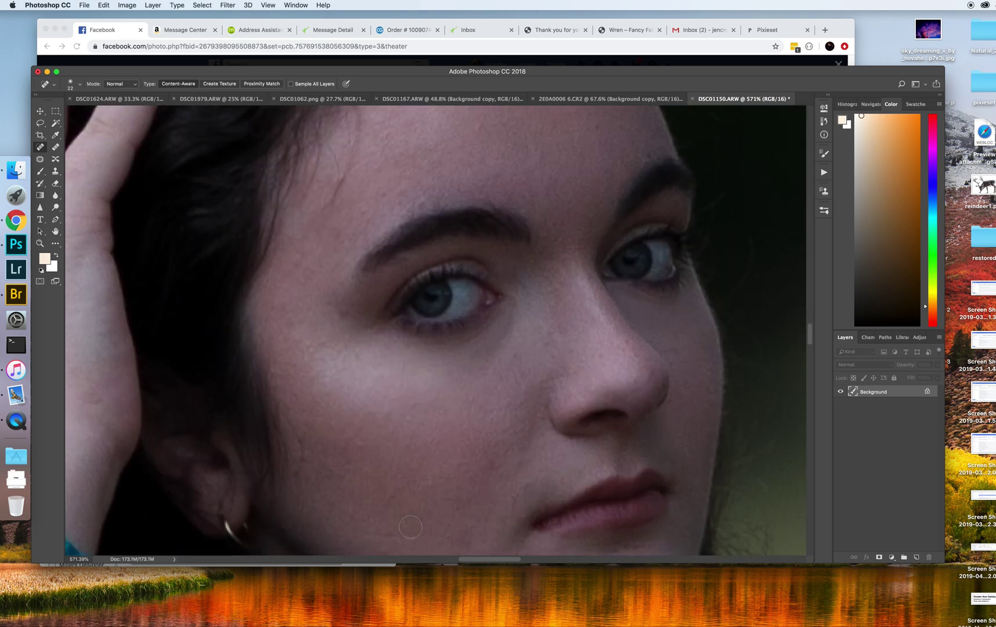
# Run the Natural Baby Skin Smoother action on the portrait and continue past its brush instructions.
pyautogui.scroll(-6, 440, 476)
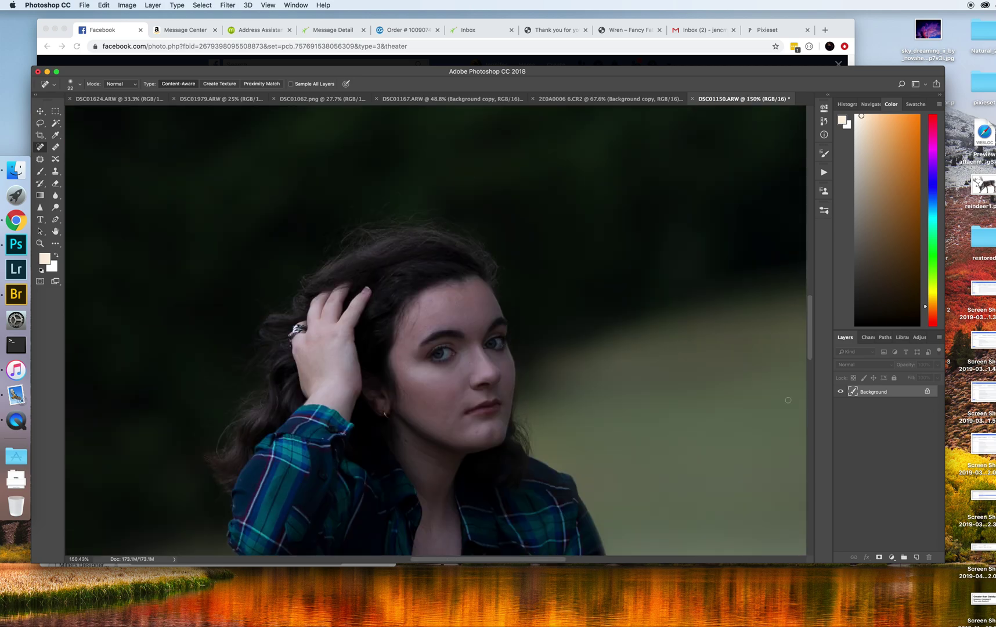
pyautogui.scroll(-5, 421, 413)
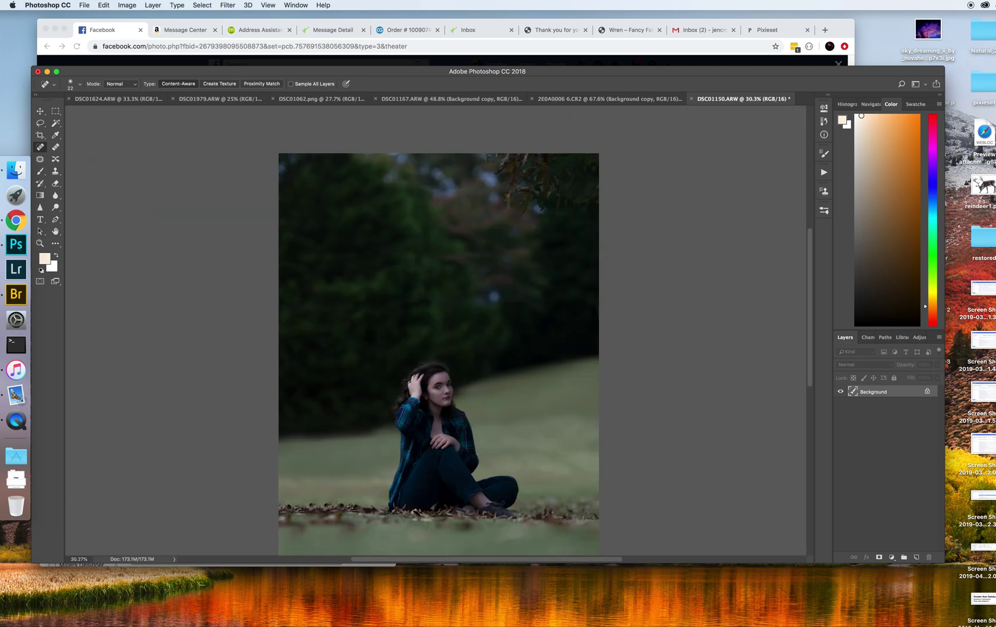
pyautogui.scroll(5, 432, 413)
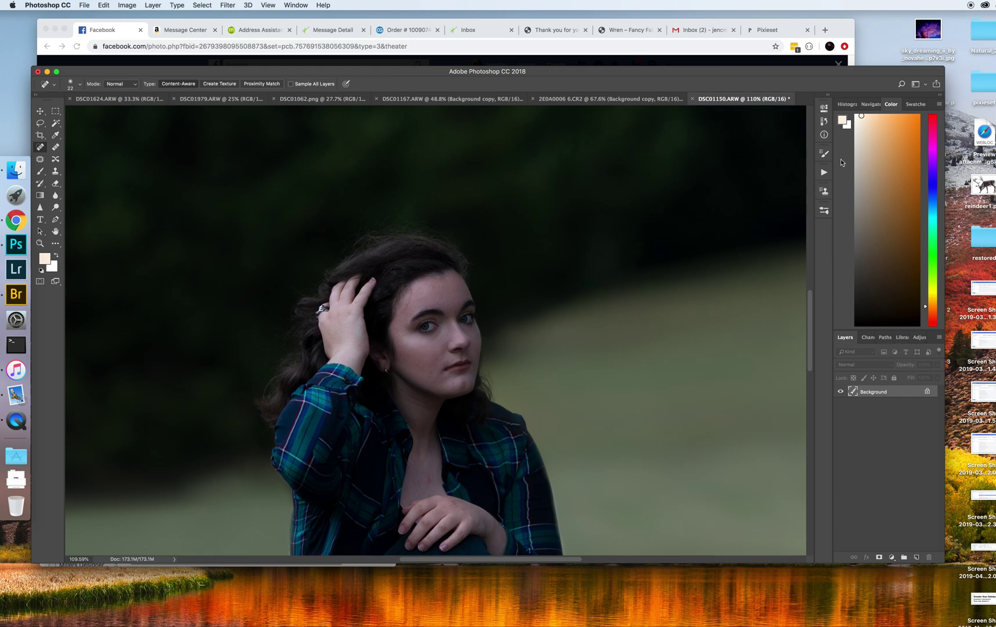
pyautogui.click(822, 174)
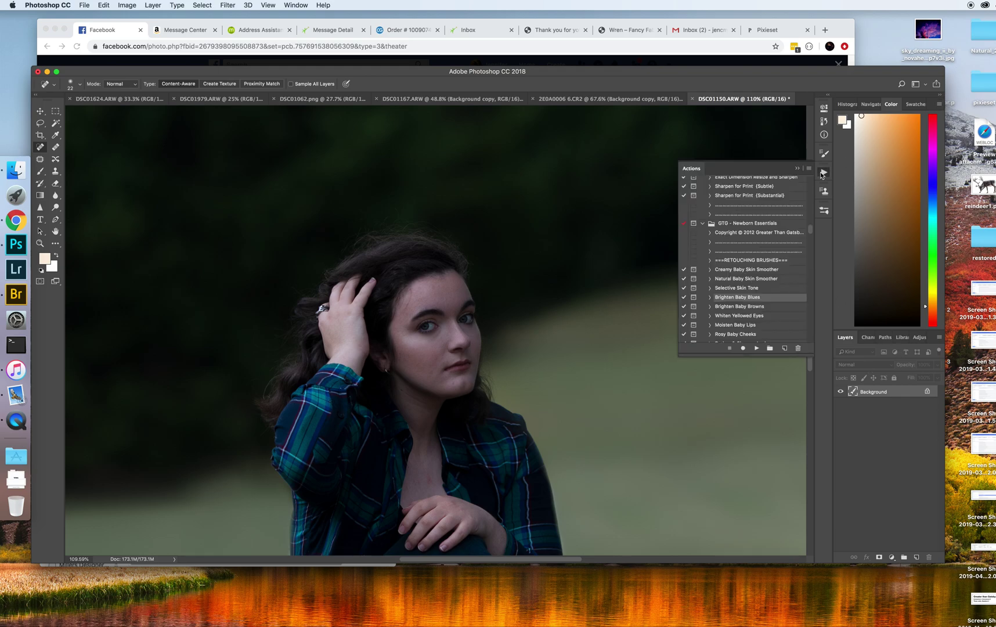
pyautogui.click(747, 279)
pyautogui.click(755, 348)
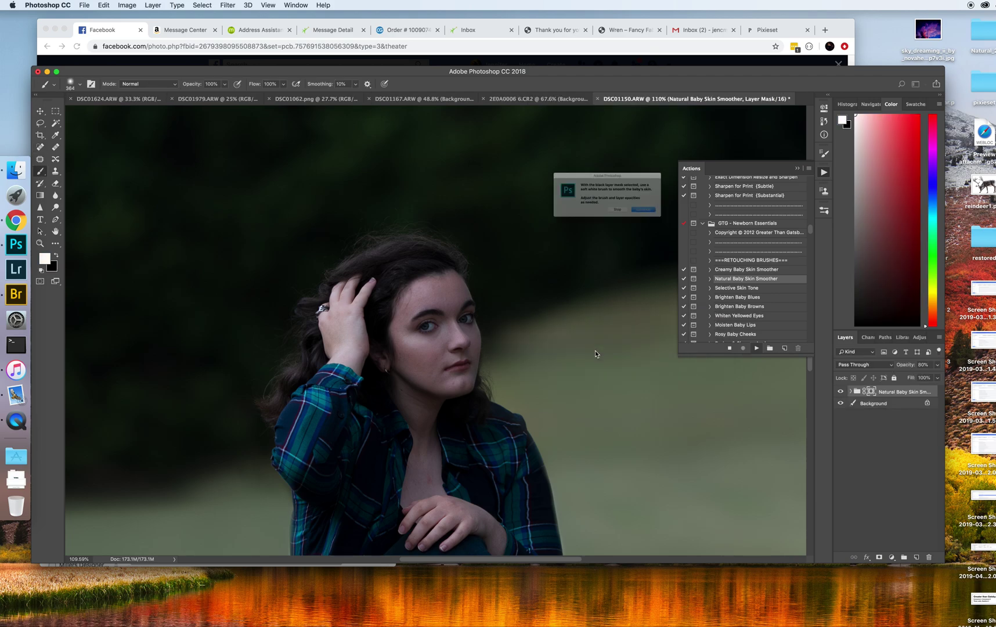
pyautogui.click(664, 221)
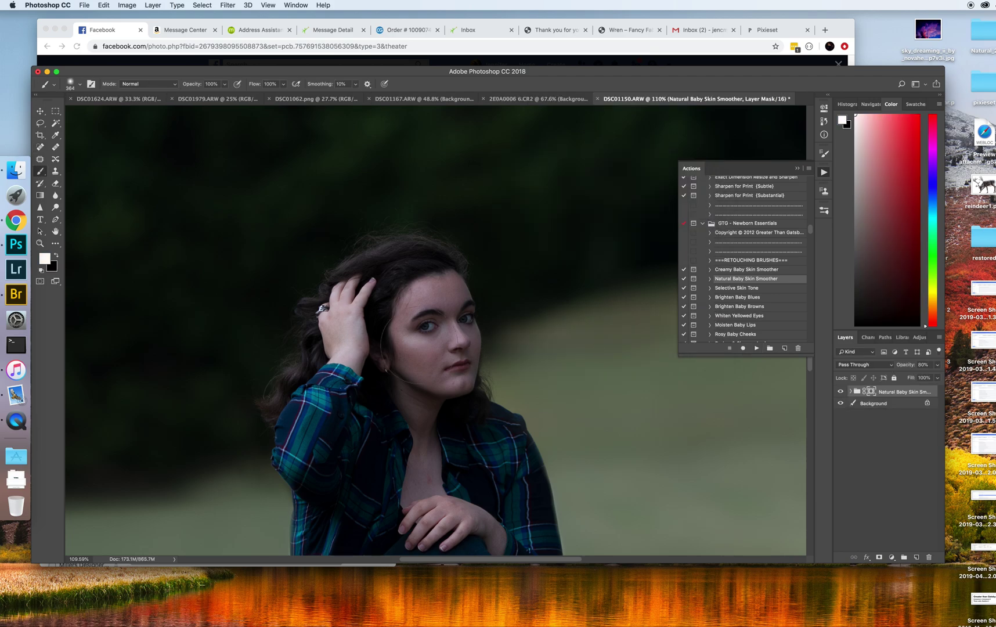
# Paint skin smoothing over the forehead on the Natural Baby Skin Smoother mask with a 143 px soft round brush at 11% hardness.
pyautogui.click(79, 84)
pyautogui.click(118, 111)
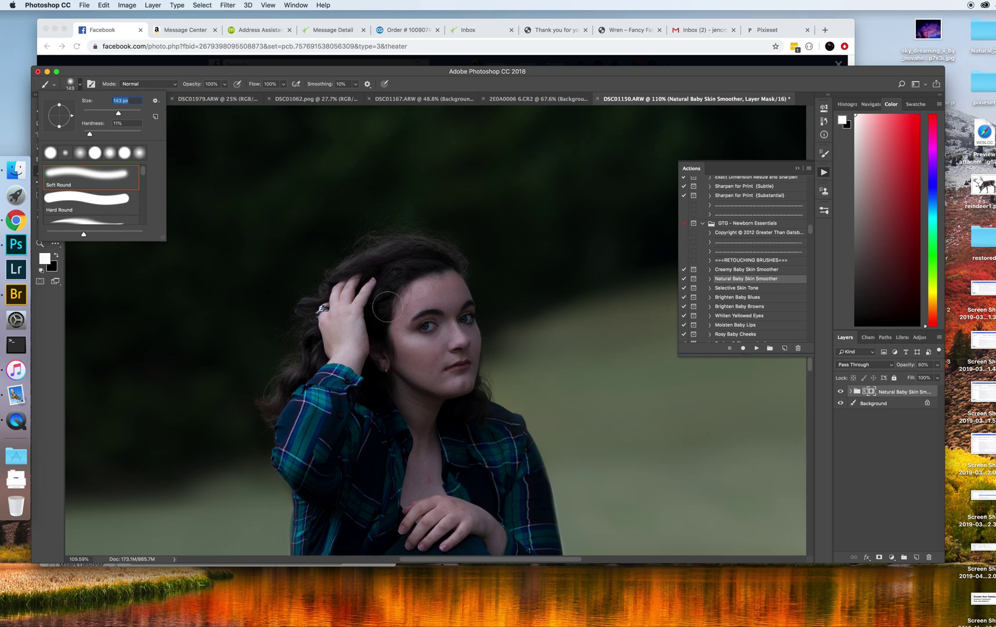
pyautogui.scroll(2, 436, 348)
pyautogui.press('Return')
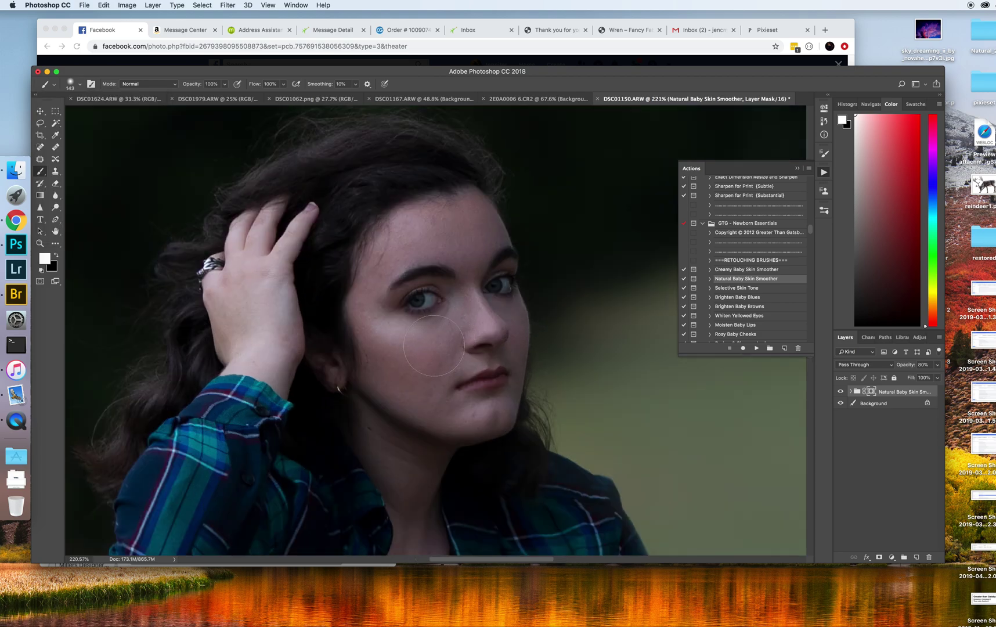
pyautogui.moveTo(373, 261)
pyautogui.mouseDown()
pyautogui.moveTo(358, 287)
pyautogui.moveTo(414, 233)
pyautogui.mouseUp()
# Paint the skin smoothing onto the smaller areas of the face, neck and chest with a 67 px brush.
pyautogui.click(72, 84)
pyautogui.click(103, 112)
pyautogui.press('Return')
pyautogui.moveTo(454, 320)
pyautogui.mouseDown()
pyautogui.moveTo(443, 370)
pyautogui.moveTo(466, 425)
pyautogui.moveTo(456, 422)
pyautogui.moveTo(513, 324)
pyautogui.mouseUp()
pyautogui.scroll(-3, 411, 487)
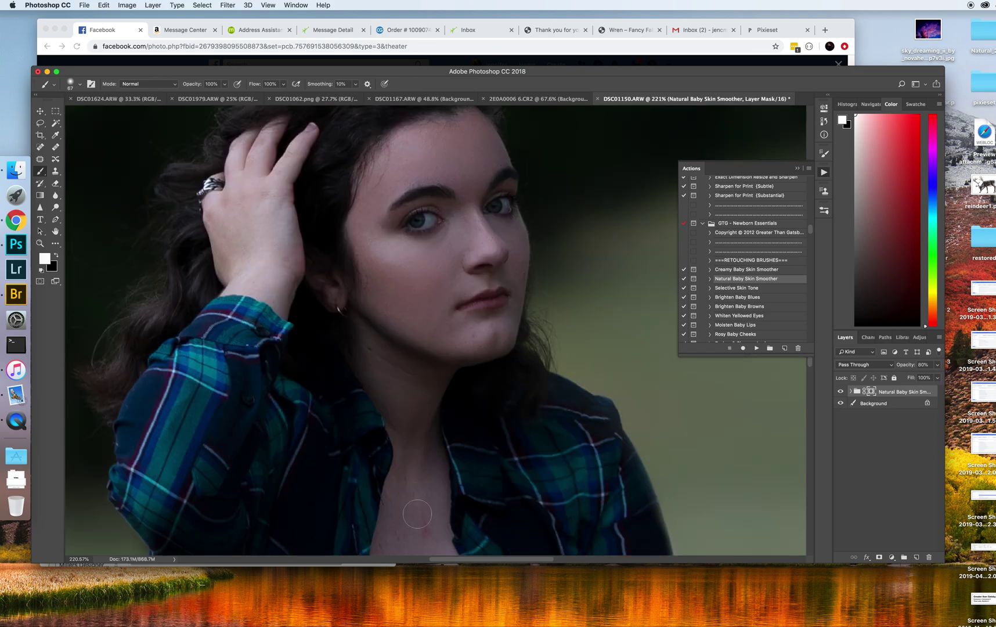
pyautogui.scroll(-2, 417, 516)
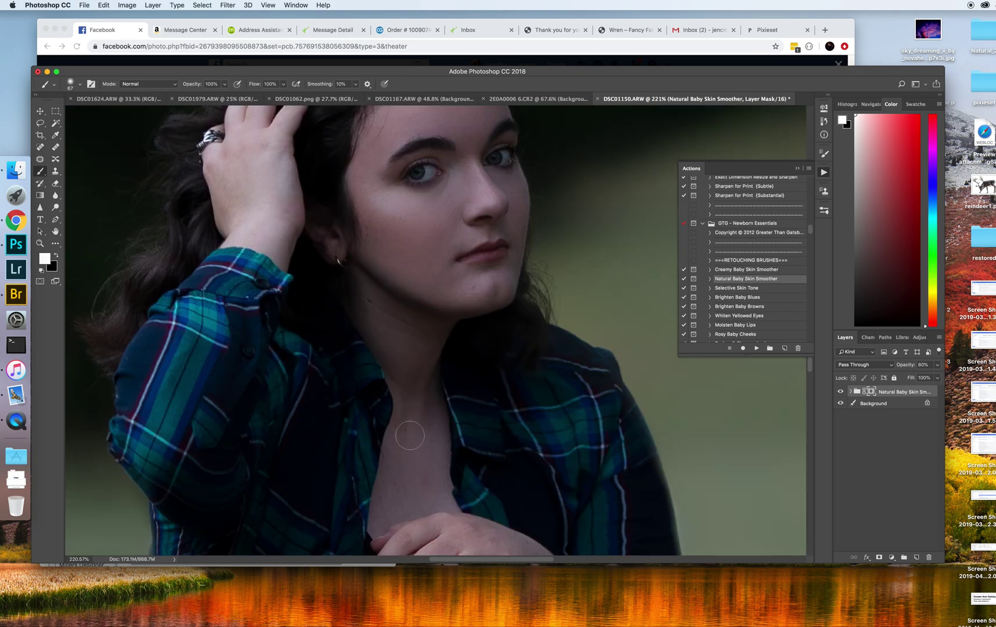
pyautogui.scroll(-3, 427, 456)
pyautogui.scroll(6, 418, 353)
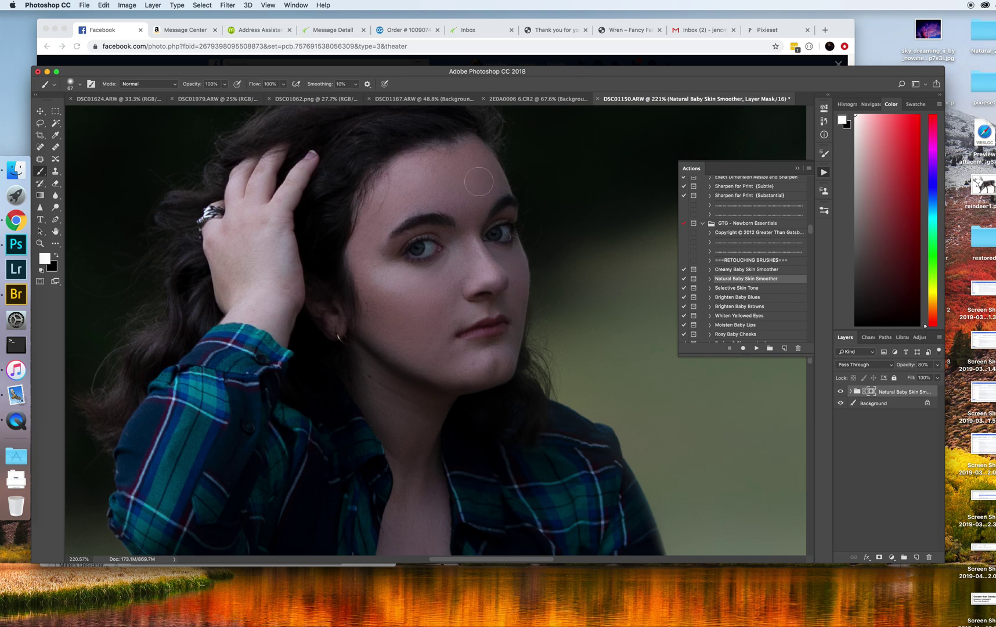
pyautogui.scroll(-3, 552, 464)
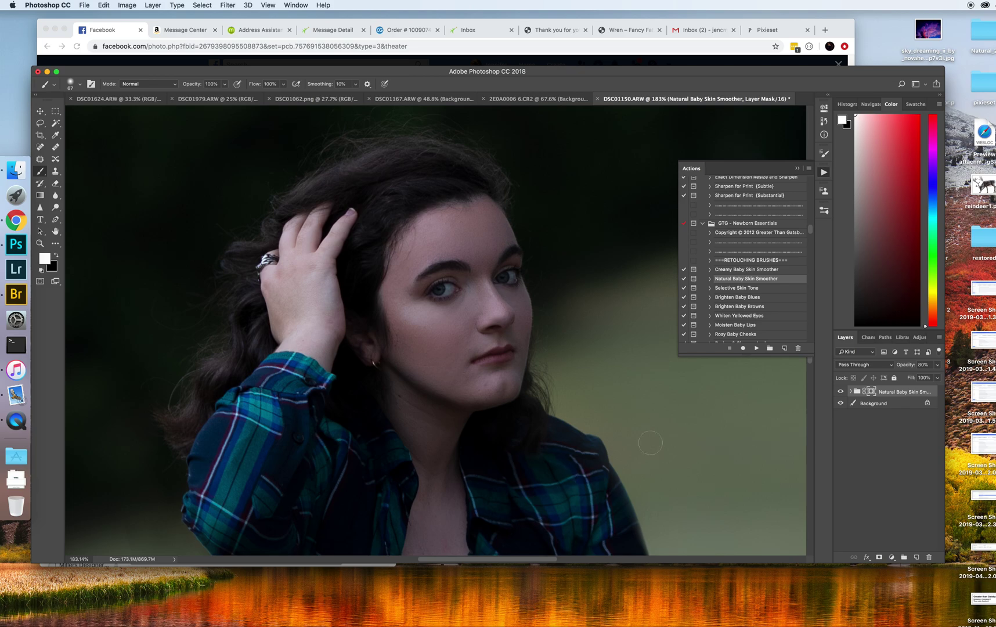
# Compare the portrait with the Natural Baby Skin Smoother group off and on, and set the group's opacity to 63%.
pyautogui.click(841, 391)
pyautogui.click(841, 391)
pyautogui.click(841, 392)
pyautogui.click(841, 392)
pyautogui.click(841, 391)
pyautogui.click(939, 367)
pyautogui.moveTo(930, 375); pyautogui.dragTo(921, 376)
pyautogui.scroll(-1, 410, 380)
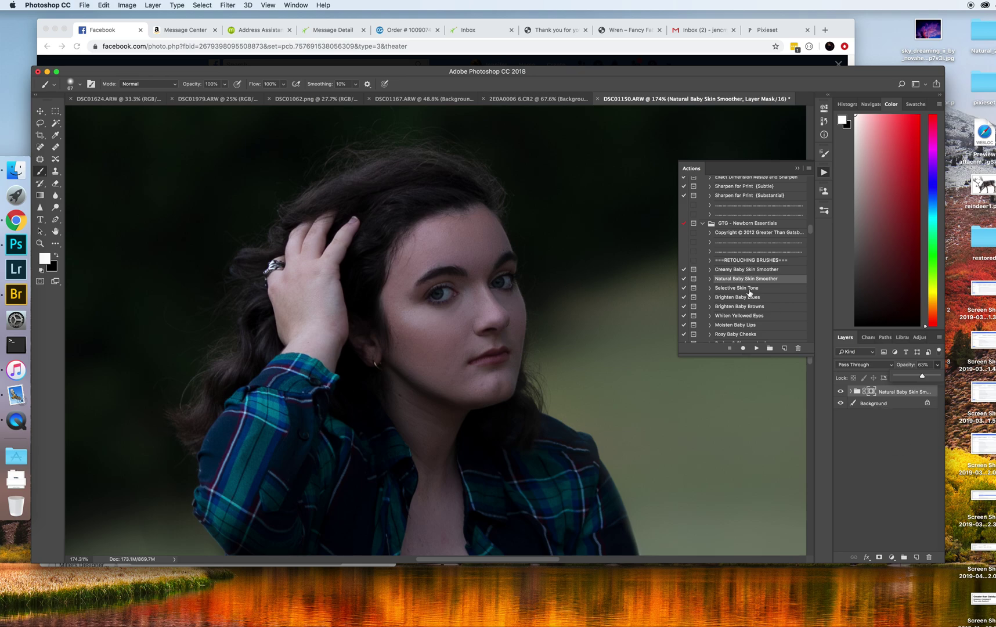
# Run the Brighten Baby Blues action and continue past its instructions.
pyautogui.scroll(-2, 749, 293)
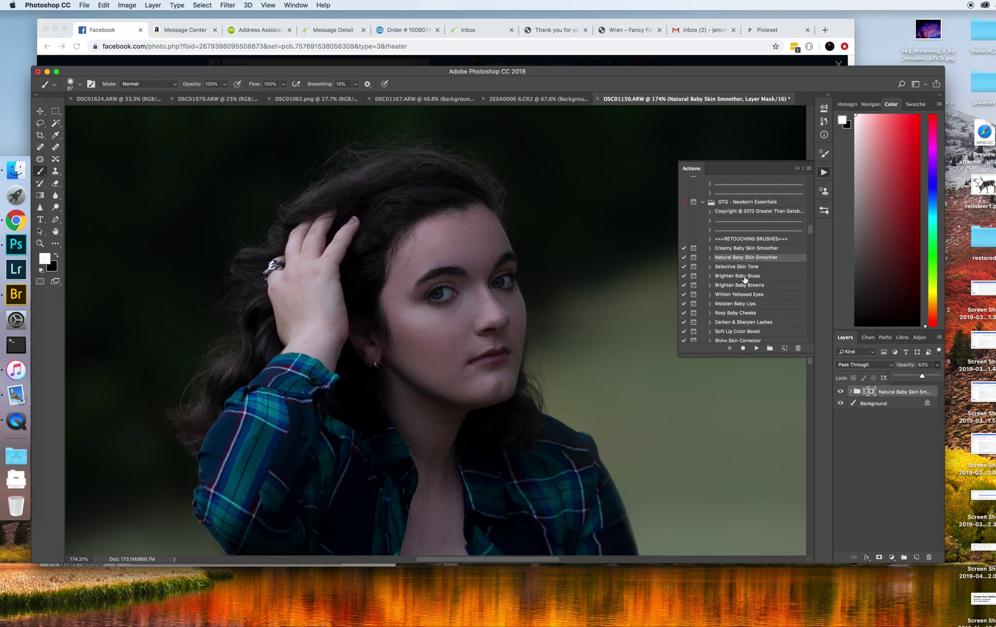
pyautogui.click(745, 277)
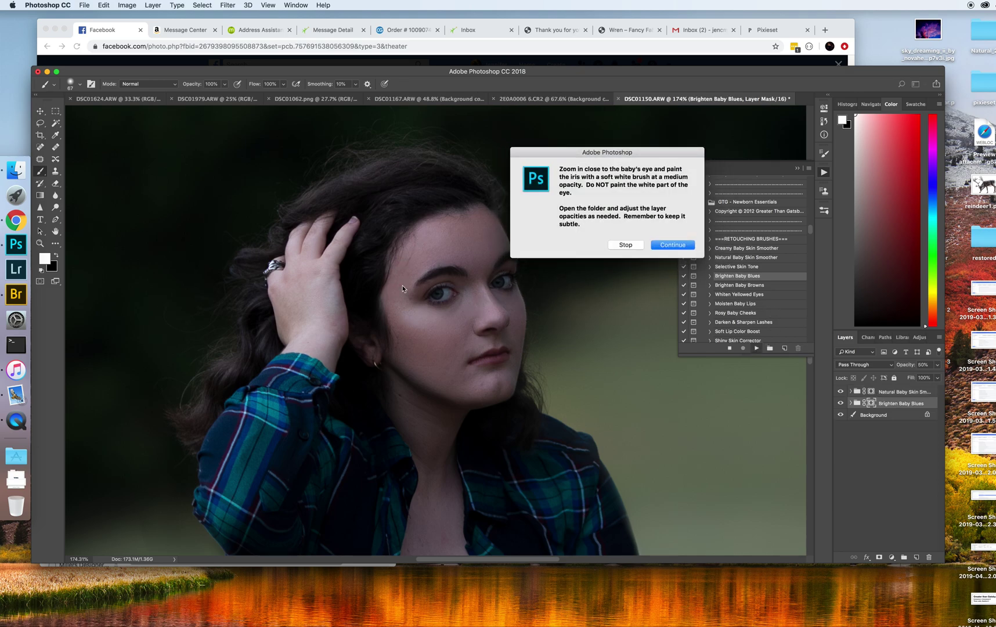
pyautogui.click(678, 245)
# Brighten both irises by painting white on the Brighten Baby Blues mask with a 20 px soft round brush.
pyautogui.click(72, 85)
pyautogui.moveTo(95, 112); pyautogui.dragTo(90, 113)
pyautogui.scroll(5, 430, 299)
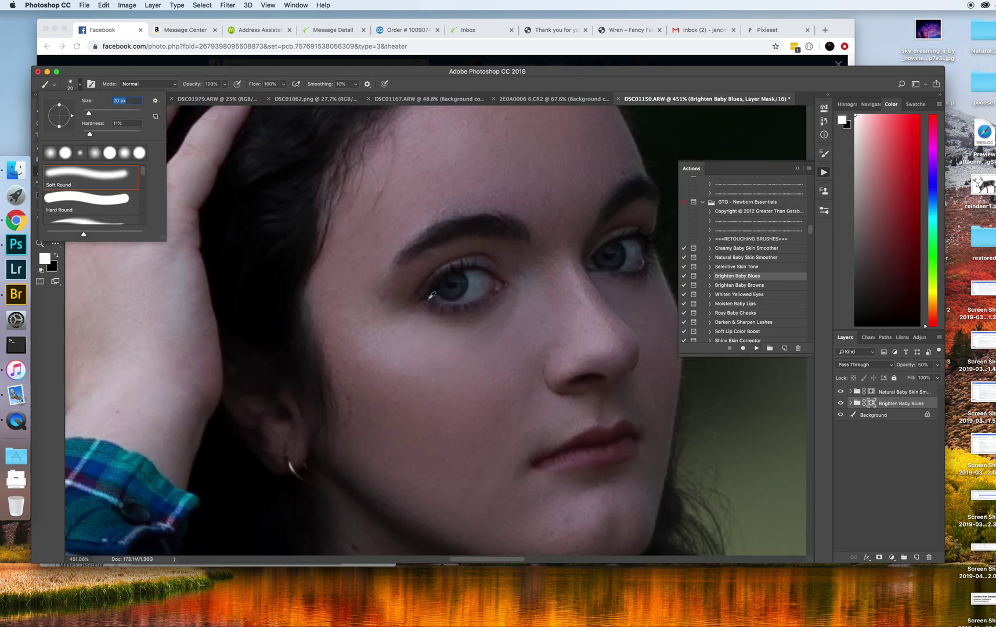
pyautogui.click(455, 283)
pyautogui.moveTo(456, 283)
pyautogui.mouseDown()
pyautogui.moveTo(448, 284)
pyautogui.moveTo(456, 282)
pyautogui.mouseUp()
pyautogui.moveTo(609, 264)
pyautogui.mouseDown()
pyautogui.moveTo(612, 250)
pyautogui.moveTo(603, 259)
pyautogui.mouseUp()
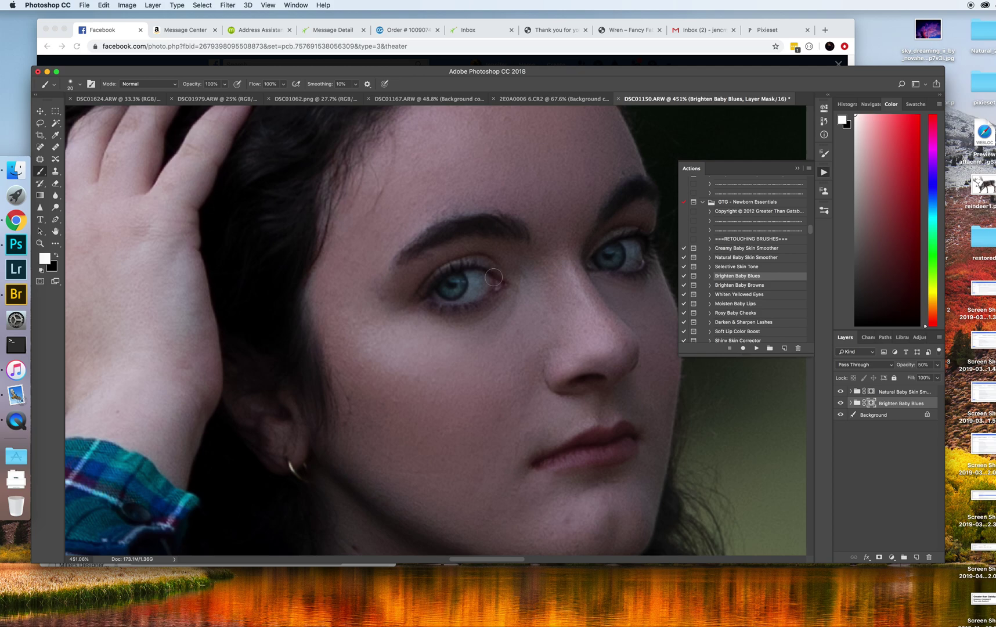
# Check the eye brightening by switching its group's visibility, and merge all visible layers into the Background.
pyautogui.scroll(-5, 447, 287)
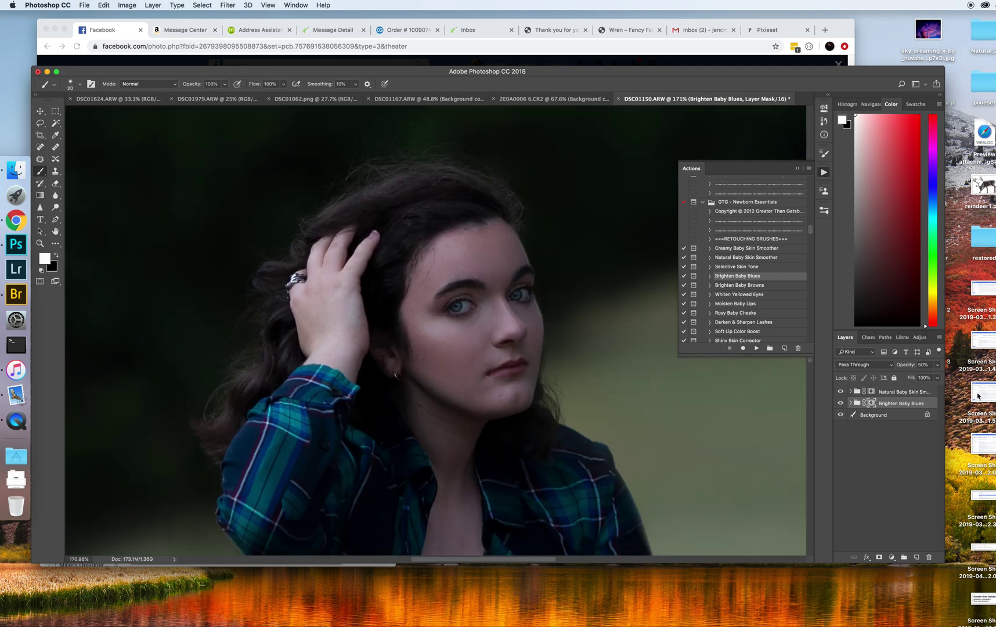
pyautogui.click(936, 365)
pyautogui.click(840, 404)
pyautogui.rightClick(866, 417)
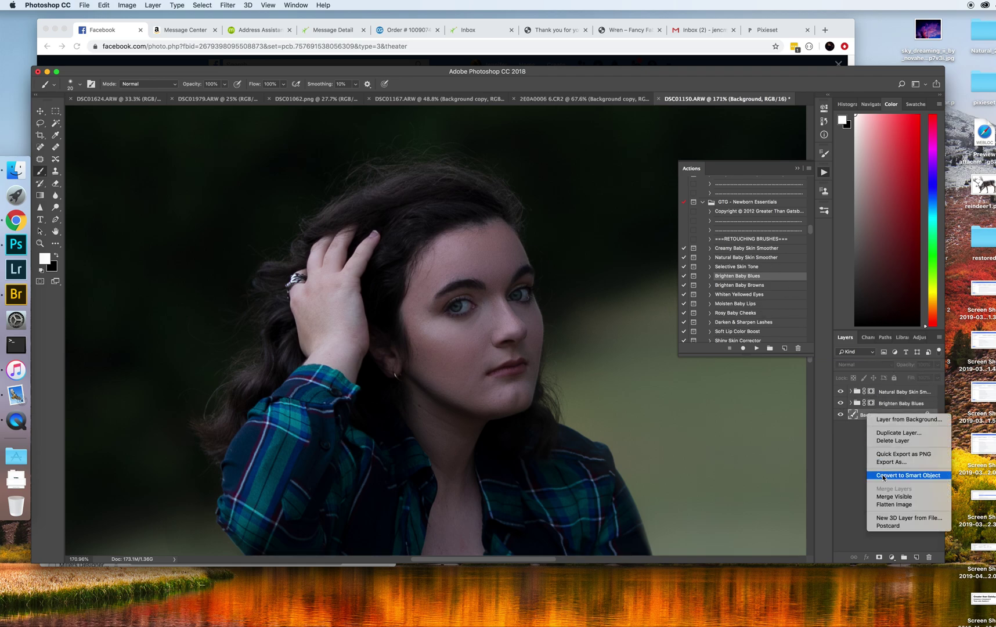
pyautogui.click(893, 497)
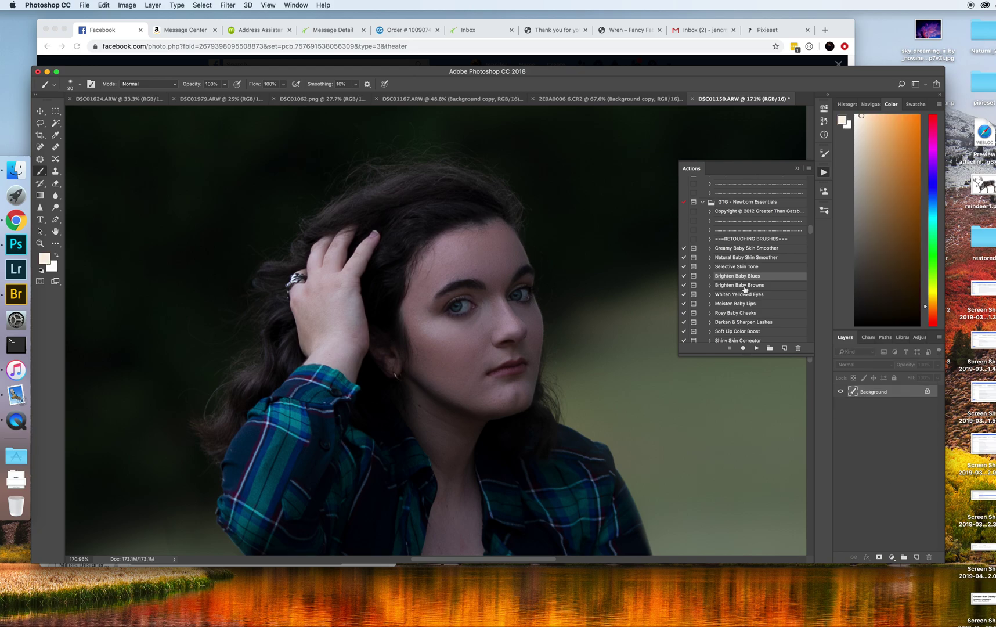
# Run the Paint Away Red Splotches action from the color cast correctors.
pyautogui.scroll(-5, 745, 289)
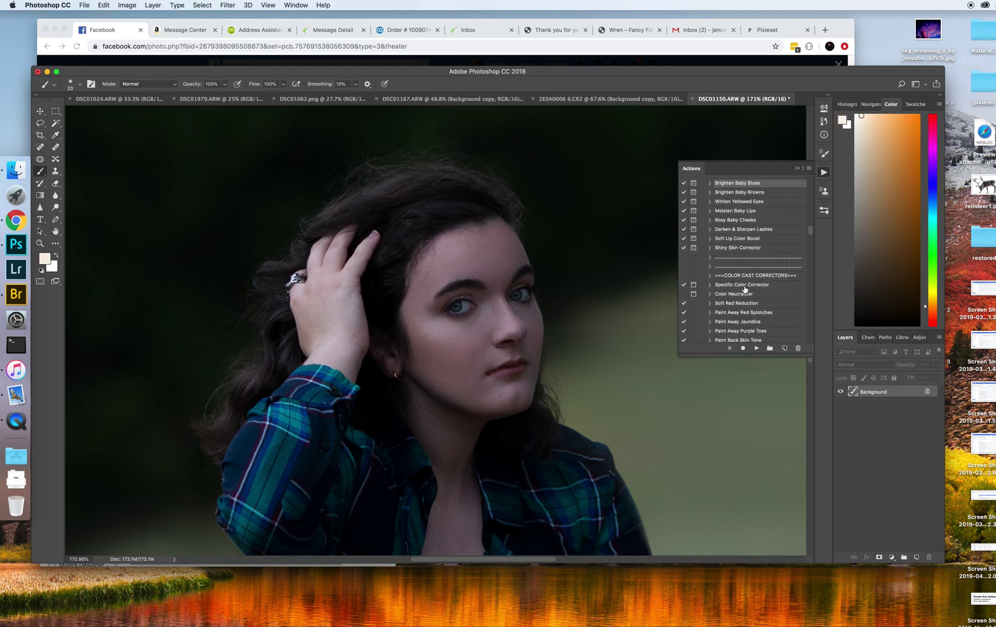
pyautogui.click(737, 313)
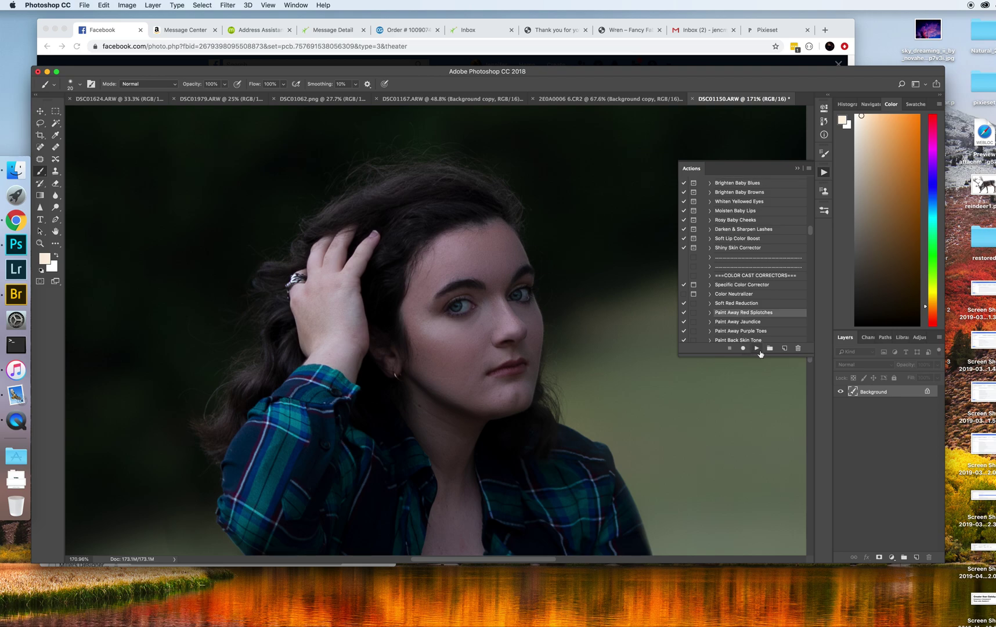
pyautogui.click(756, 348)
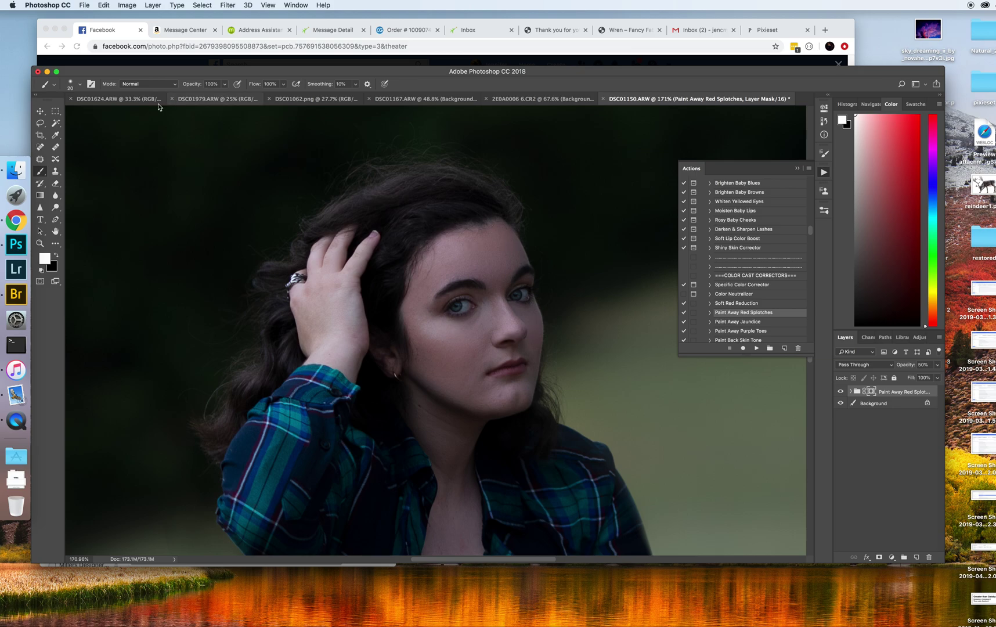
# Paint the redness correction over the face, neck and chest with a 252 px soft round brush at 11% hardness.
pyautogui.click(71, 84)
pyautogui.moveTo(125, 111); pyautogui.dragTo(129, 114)
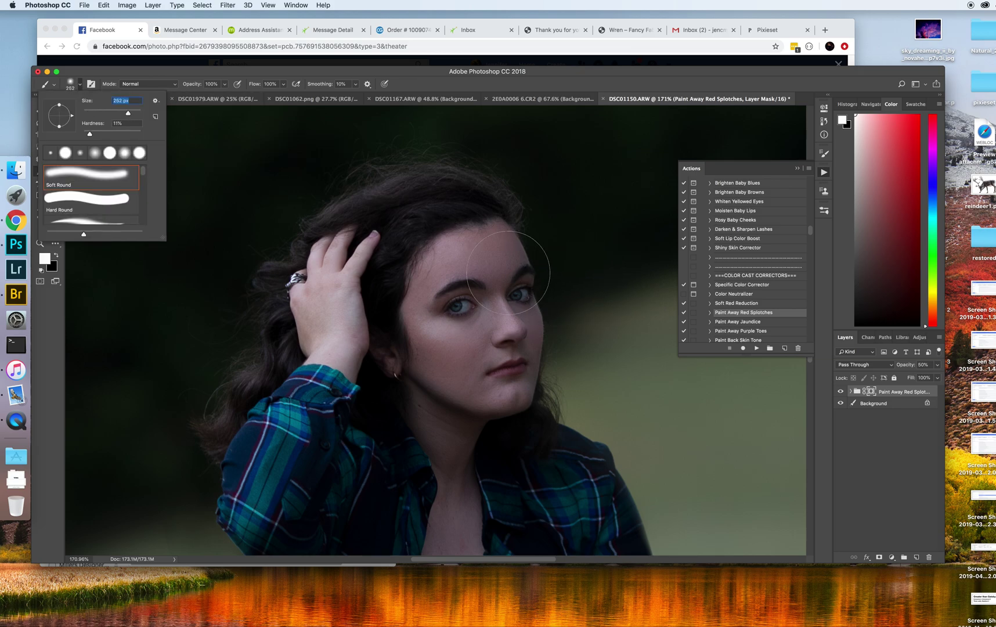
pyautogui.click(504, 254)
pyautogui.moveTo(475, 262)
pyautogui.mouseDown()
pyautogui.moveTo(427, 252)
pyautogui.moveTo(439, 267)
pyautogui.moveTo(431, 263)
pyautogui.moveTo(482, 254)
pyautogui.moveTo(497, 322)
pyautogui.mouseUp()
pyautogui.moveTo(529, 456)
pyautogui.mouseDown()
pyautogui.moveTo(502, 429)
pyautogui.moveTo(511, 423)
pyautogui.moveTo(426, 424)
pyautogui.moveTo(418, 412)
pyautogui.moveTo(503, 421)
pyautogui.moveTo(412, 436)
pyautogui.mouseUp()
pyautogui.scroll(-3, 412, 436)
pyautogui.moveTo(455, 494)
pyautogui.mouseDown()
pyautogui.moveTo(448, 404)
pyautogui.moveTo(493, 382)
pyautogui.mouseUp()
pyautogui.moveTo(468, 216)
pyautogui.mouseDown()
pyautogui.moveTo(514, 193)
pyautogui.moveTo(473, 194)
pyautogui.mouseUp()
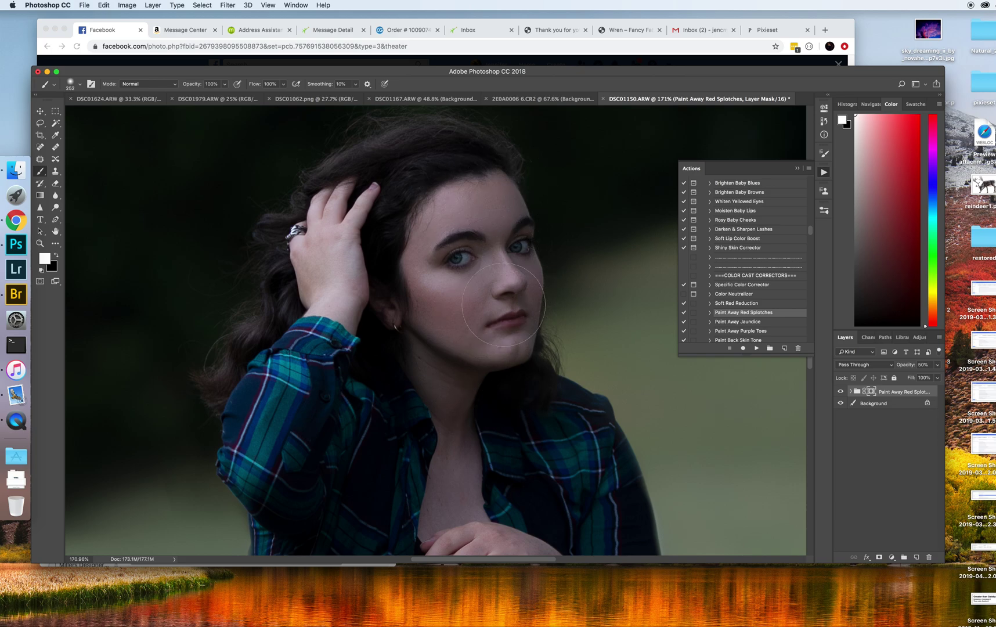
# Paint more of the redness correction around the nose with a 114 px soft round brush.
pyautogui.click(76, 83)
pyautogui.moveTo(116, 110); pyautogui.dragTo(115, 111)
pyautogui.click(510, 289)
# Lower the Paint Away Red Splotches group's opacity to 40% and compare the face with the group hidden and shown.
pyautogui.click(937, 365)
pyautogui.moveTo(916, 376); pyautogui.dragTo(906, 376)
pyautogui.click(839, 391)
pyautogui.click(840, 392)
pyautogui.click(839, 392)
pyautogui.click(839, 392)
pyautogui.click(932, 366)
# Run the BASE: Eye Foundation action from the eye makeover brushes.
pyautogui.scroll(10, 728, 302)
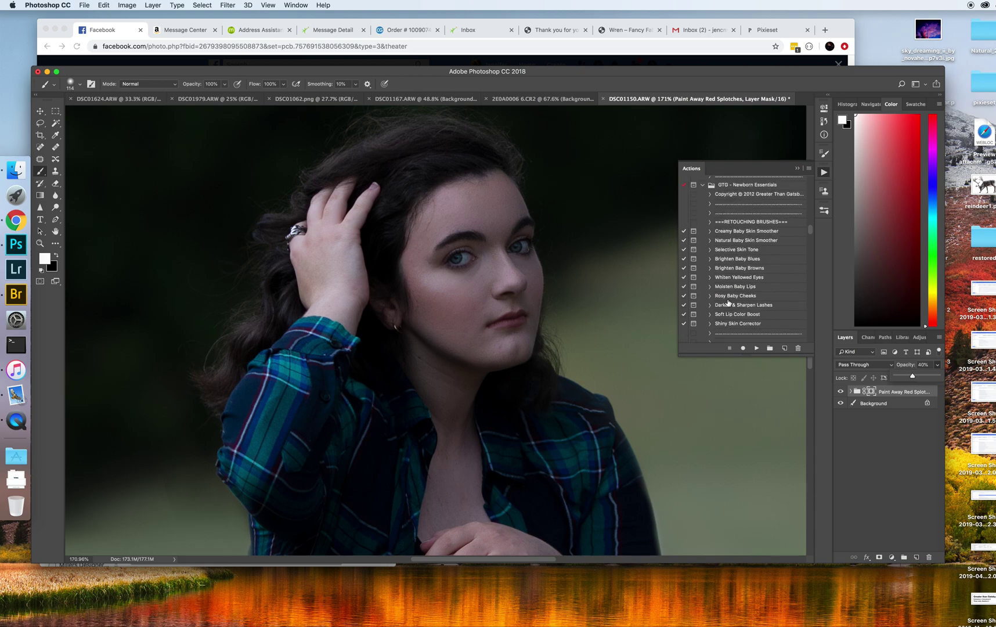
pyautogui.scroll(10, 728, 301)
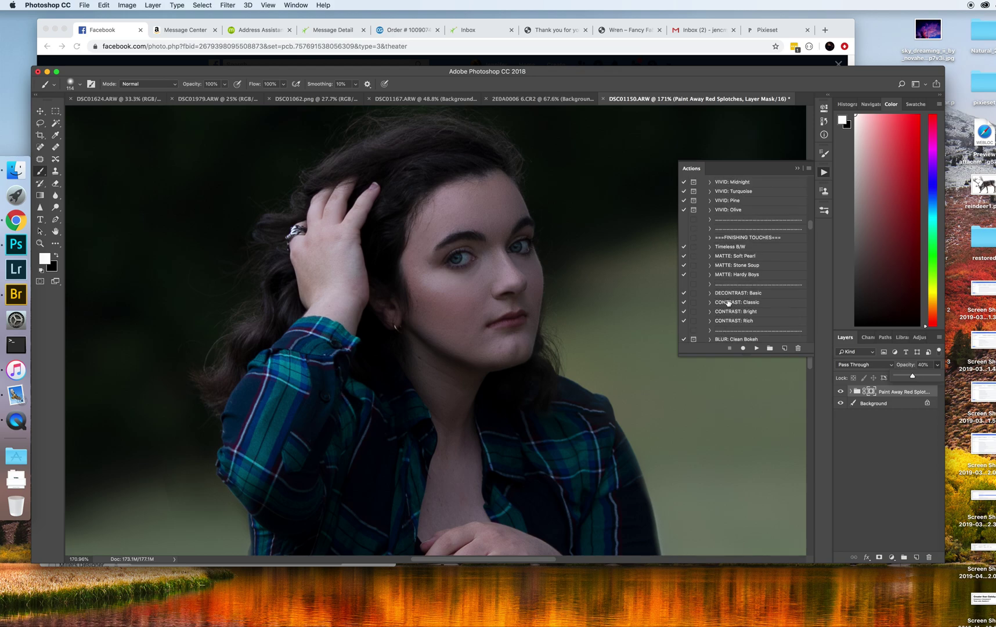
pyautogui.scroll(10, 728, 302)
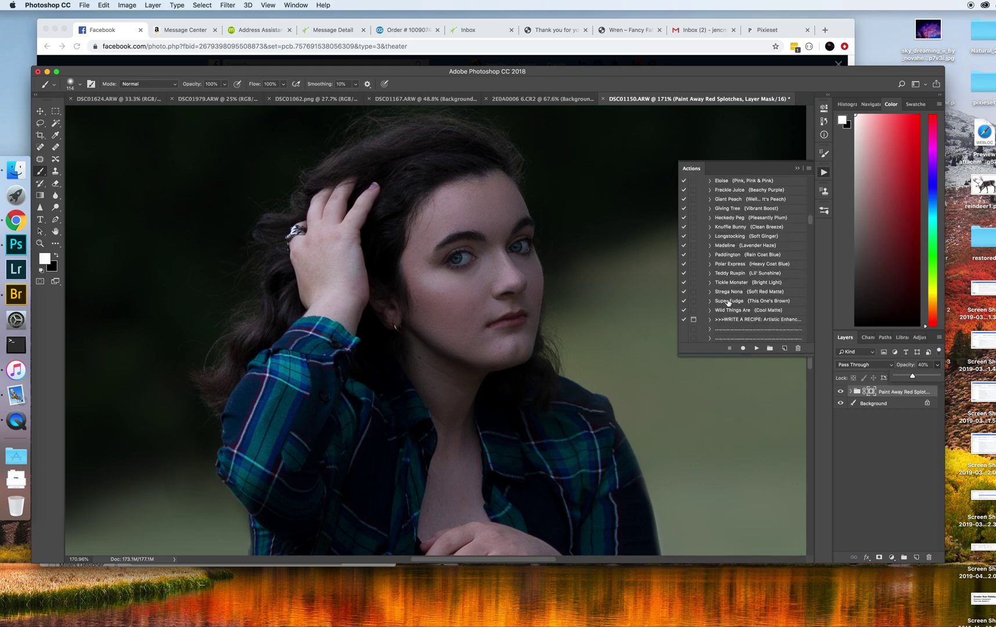
pyautogui.scroll(10, 727, 302)
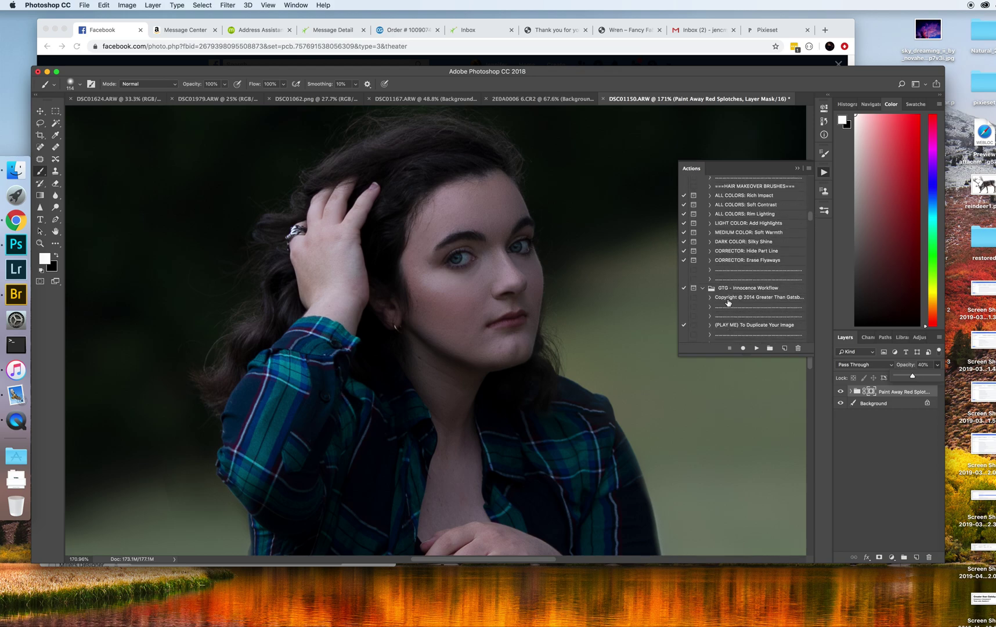
pyautogui.click(743, 224)
pyautogui.click(755, 348)
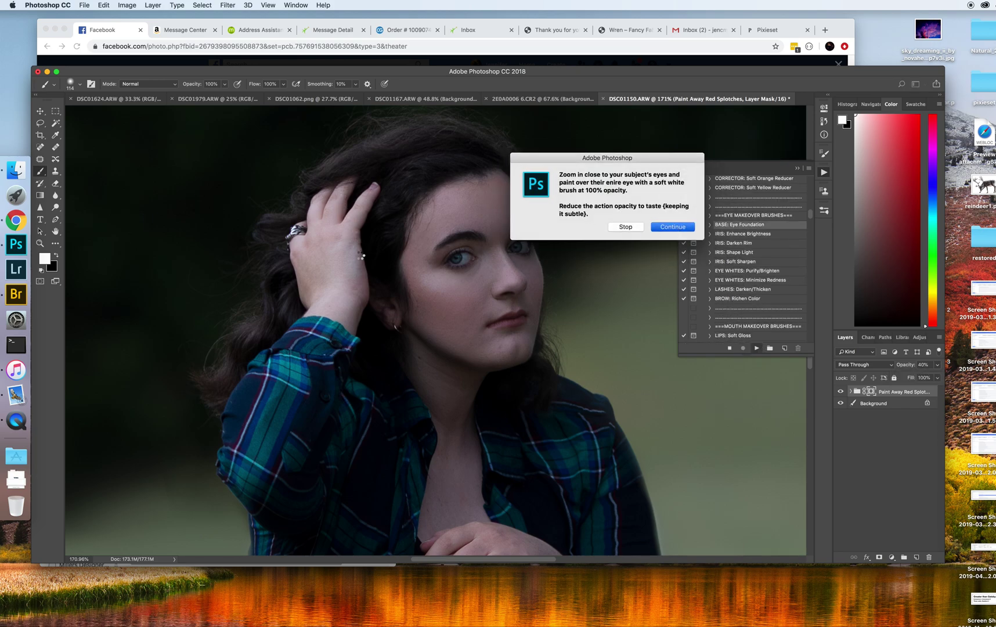
pyautogui.press('Return')
# Paint the Eye Foundation effect over both eyes with a 23 px soft round white brush.
pyautogui.click(70, 81)
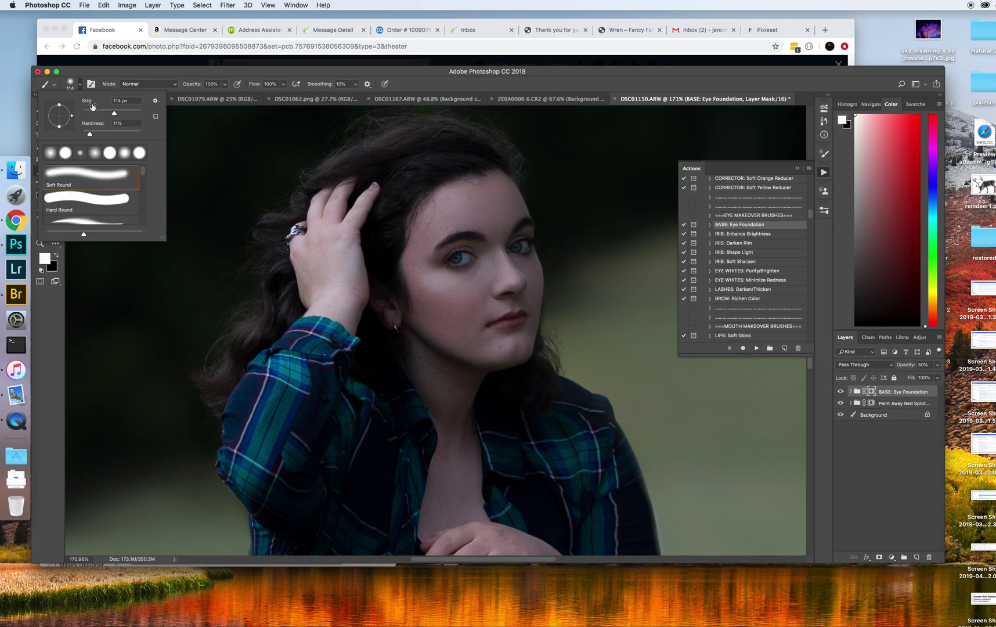
pyautogui.moveTo(96, 113); pyautogui.dragTo(93, 116)
pyautogui.press('Return')
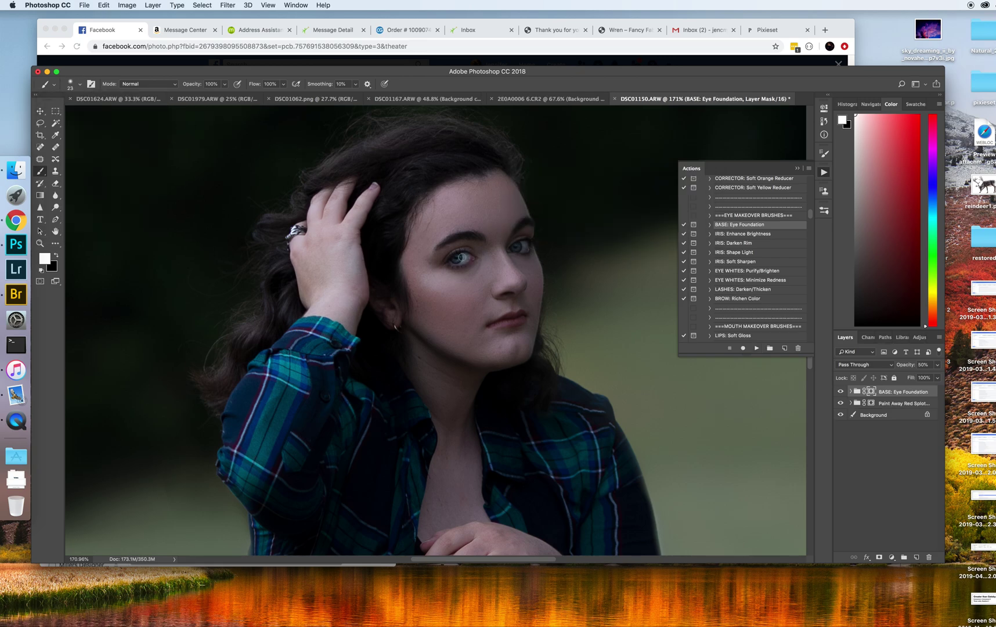
pyautogui.moveTo(453, 261); pyautogui.dragTo(464, 253)
pyautogui.moveTo(522, 246); pyautogui.dragTo(525, 249)
# Set the BASE: Eye Foundation group's opacity to 29%, comparing the eyes with the group hidden and shown.
pyautogui.click(838, 392)
pyautogui.click(839, 392)
pyautogui.click(839, 392)
pyautogui.click(937, 365)
pyautogui.moveTo(909, 378); pyautogui.dragTo(906, 379)
pyautogui.click(839, 393)
pyautogui.click(840, 392)
pyautogui.scroll(-5, 647, 404)
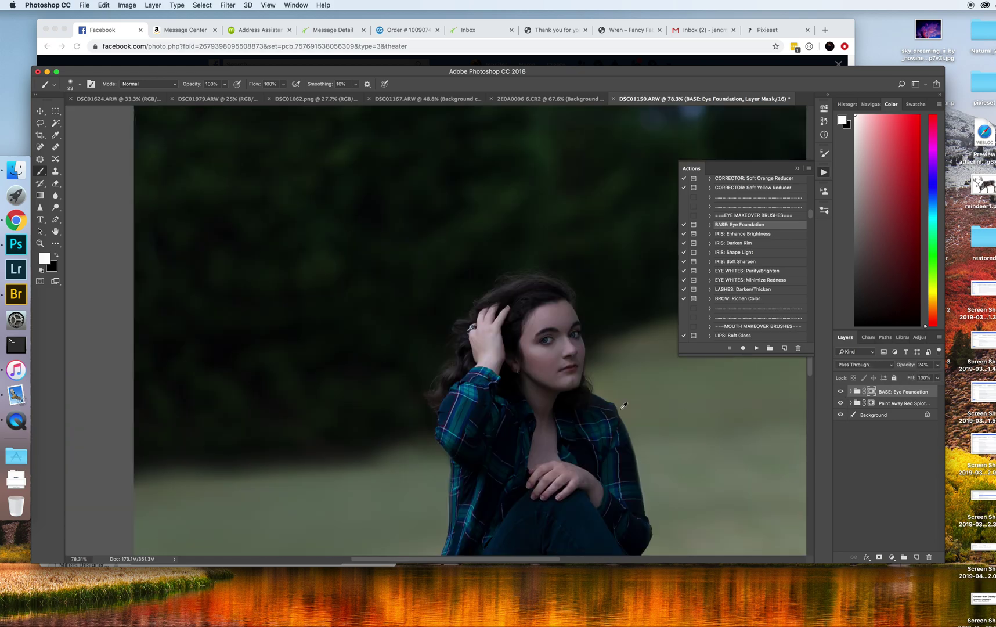
pyautogui.click(936, 364)
pyautogui.click(841, 392)
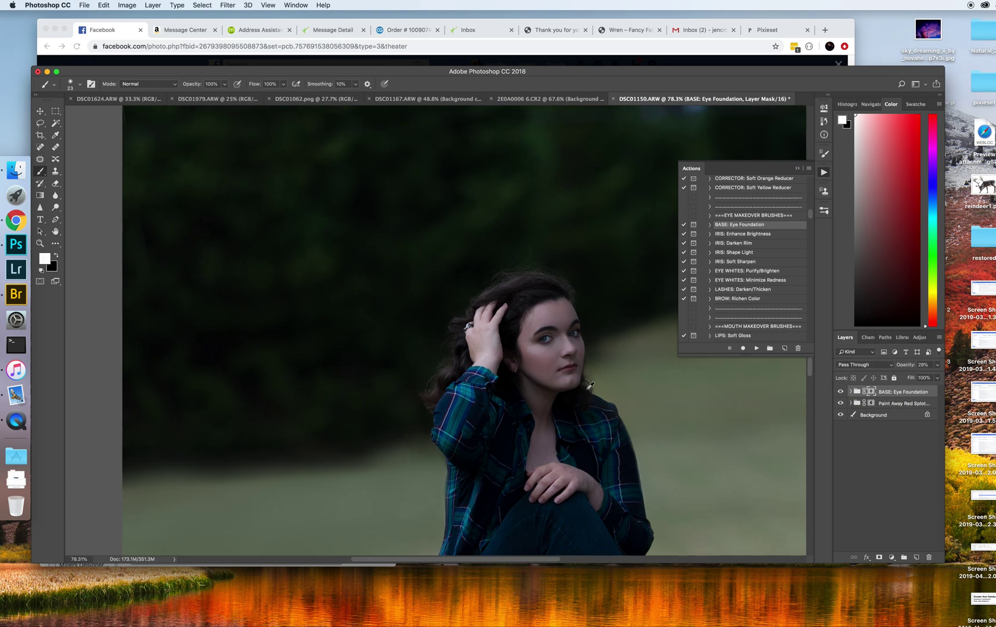
# Merge the eye foundation and redness correction groups into the Background layer.
pyautogui.scroll(10, 590, 385)
pyautogui.scroll(-5, 590, 386)
pyautogui.scroll(2, 515, 319)
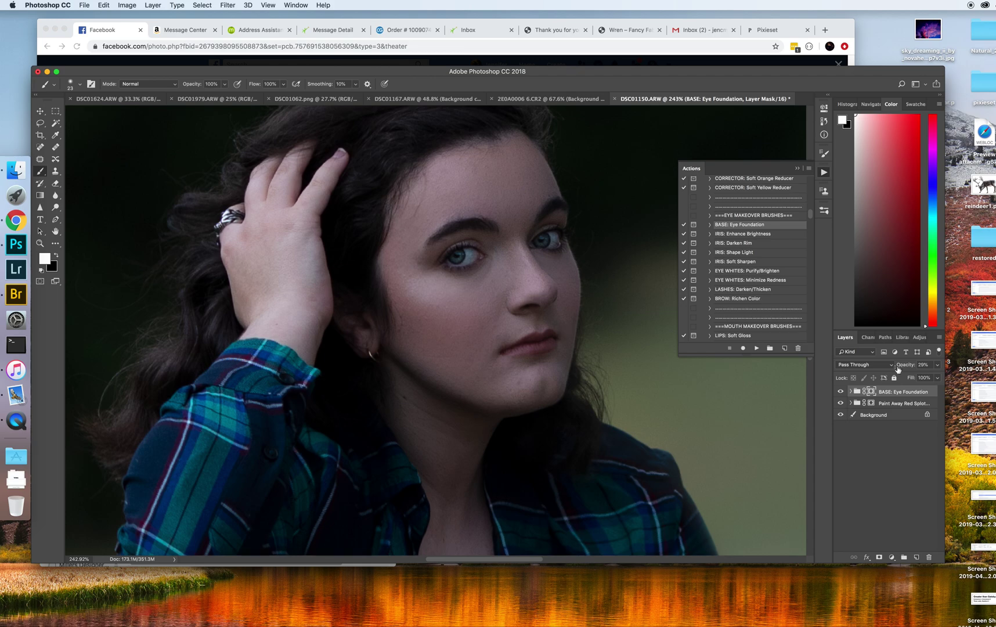
pyautogui.scroll(10, 731, 320)
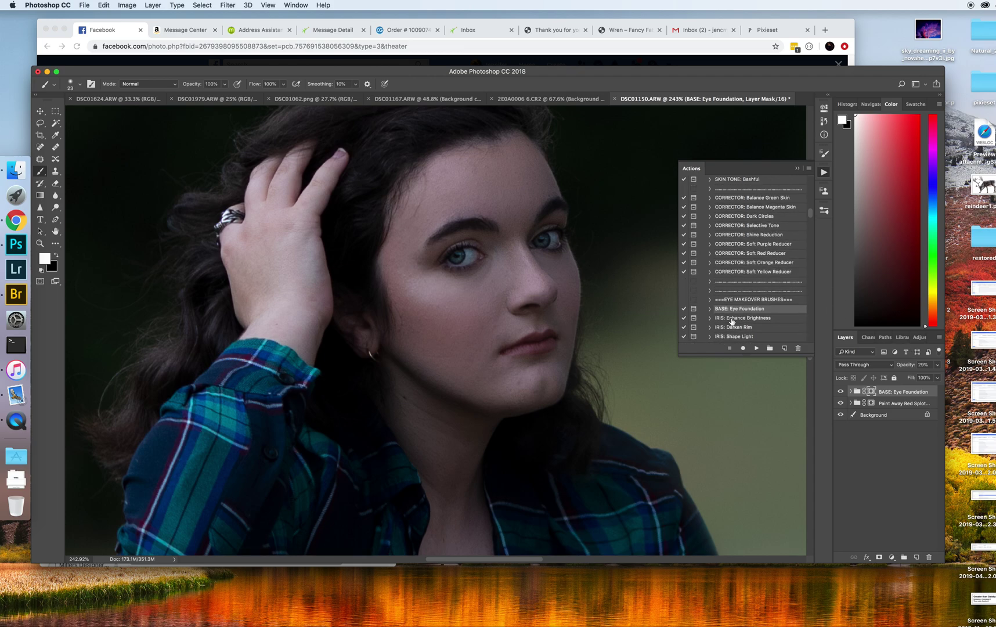
pyautogui.scroll(1, 731, 321)
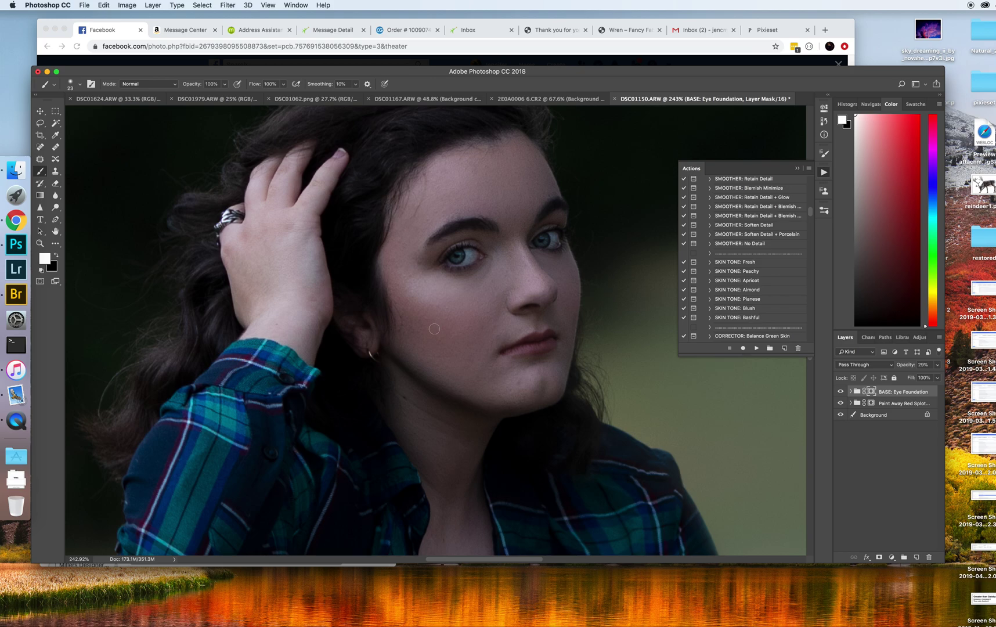
pyautogui.scroll(-3, 438, 325)
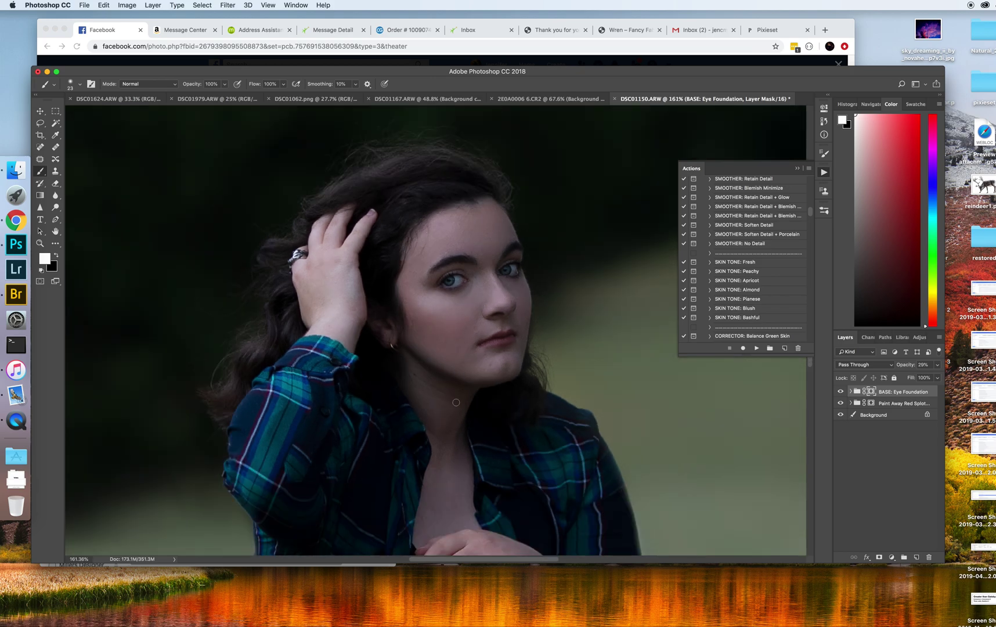
pyautogui.rightClick(891, 416)
pyautogui.click(905, 498)
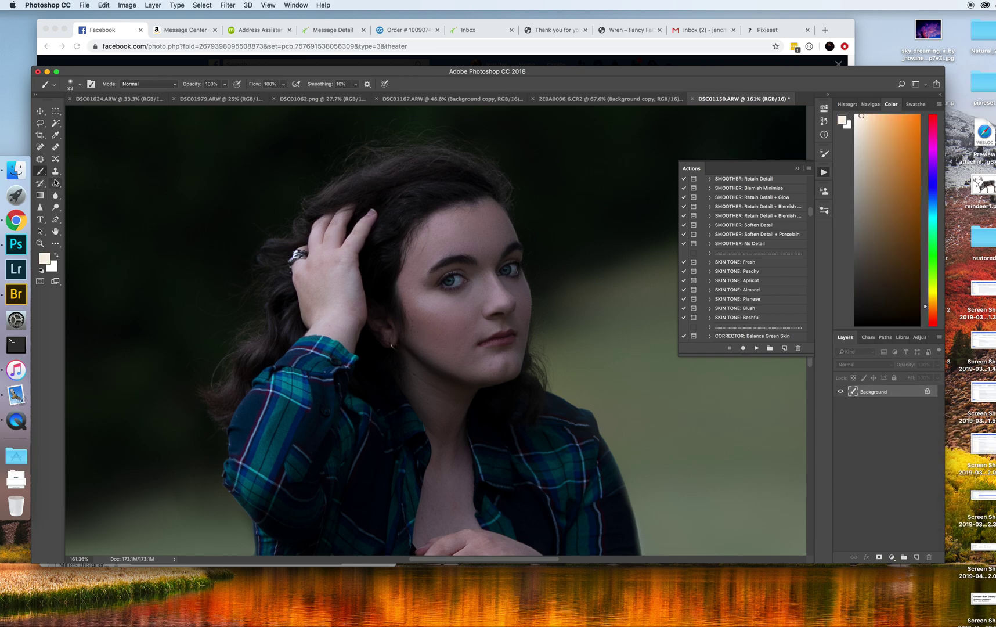
# Duplicate the Background layer and dodge the face's highlights on the copy with a 185 px soft brush at 4% exposure.
pyautogui.click(53, 211)
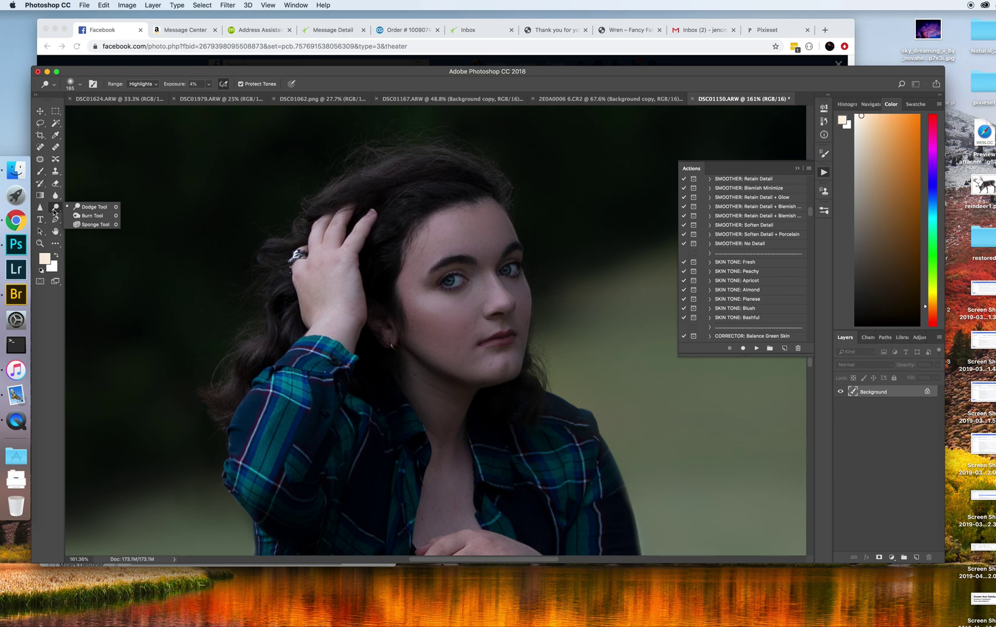
pyautogui.click(93, 209)
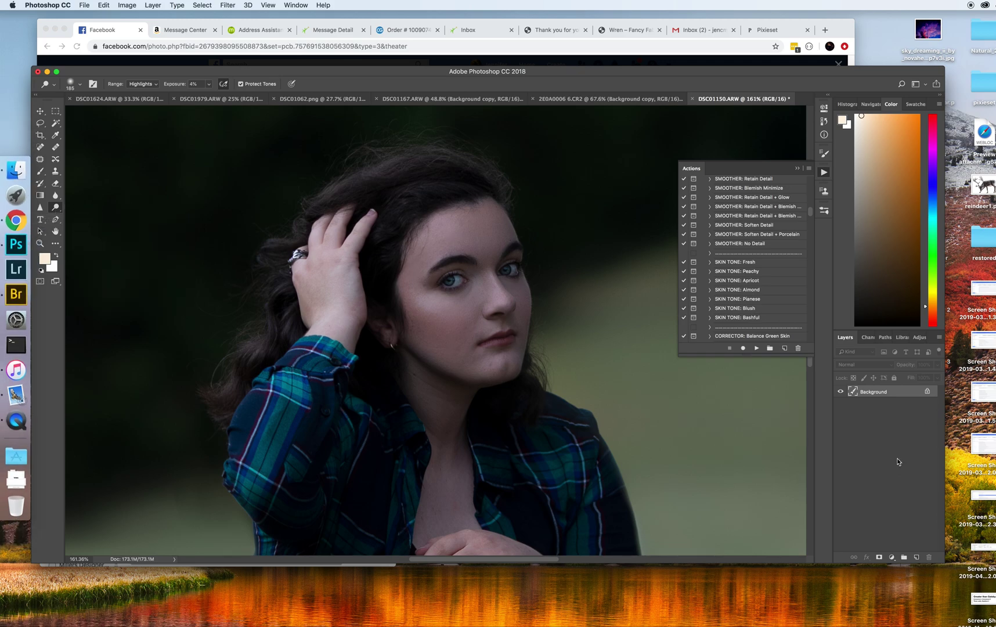
pyautogui.moveTo(851, 395); pyautogui.dragTo(916, 557)
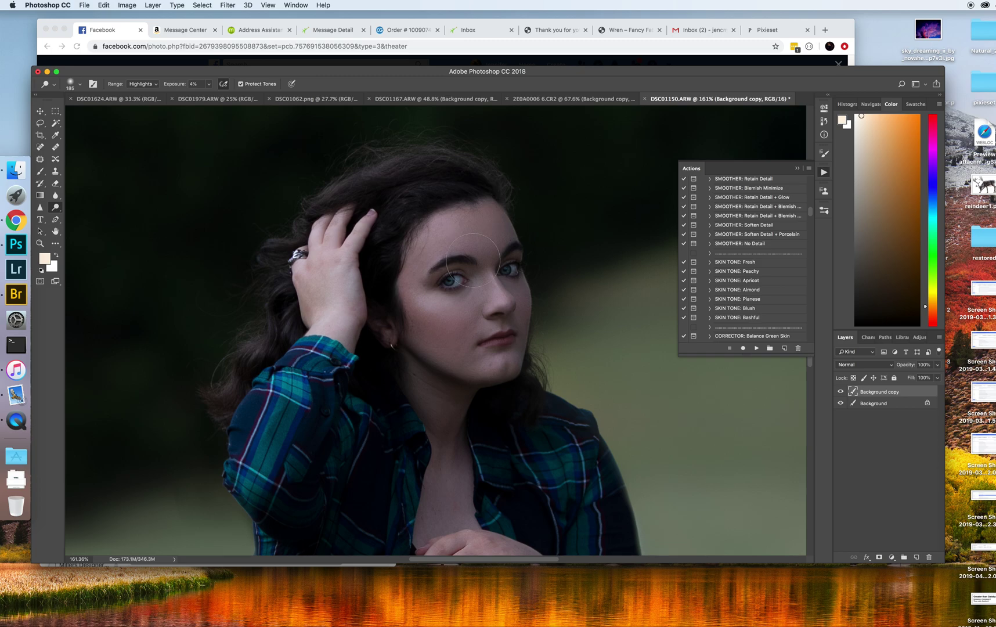
pyautogui.click(79, 84)
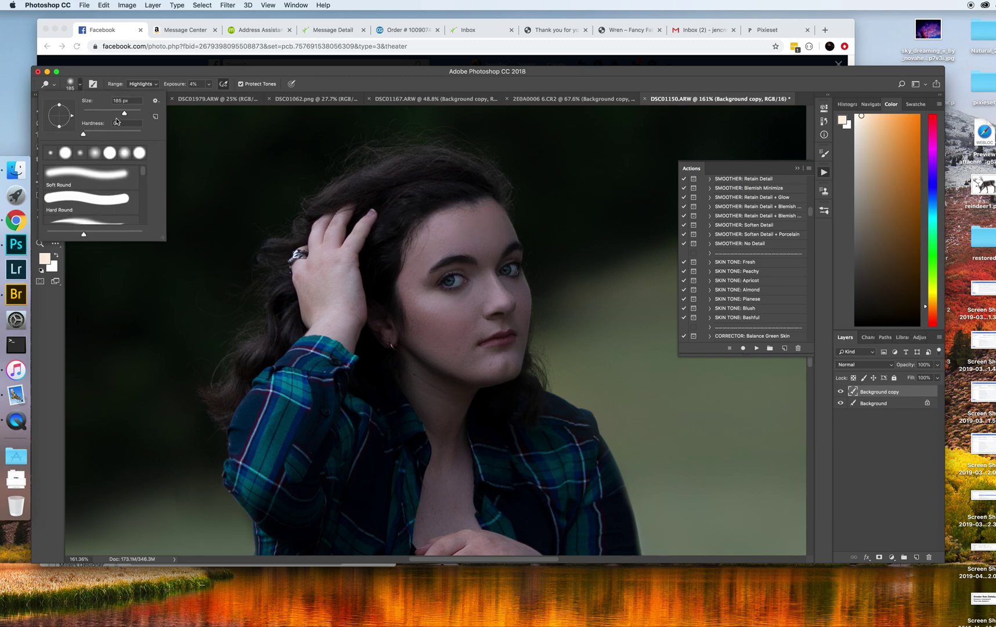
pyautogui.click(486, 251)
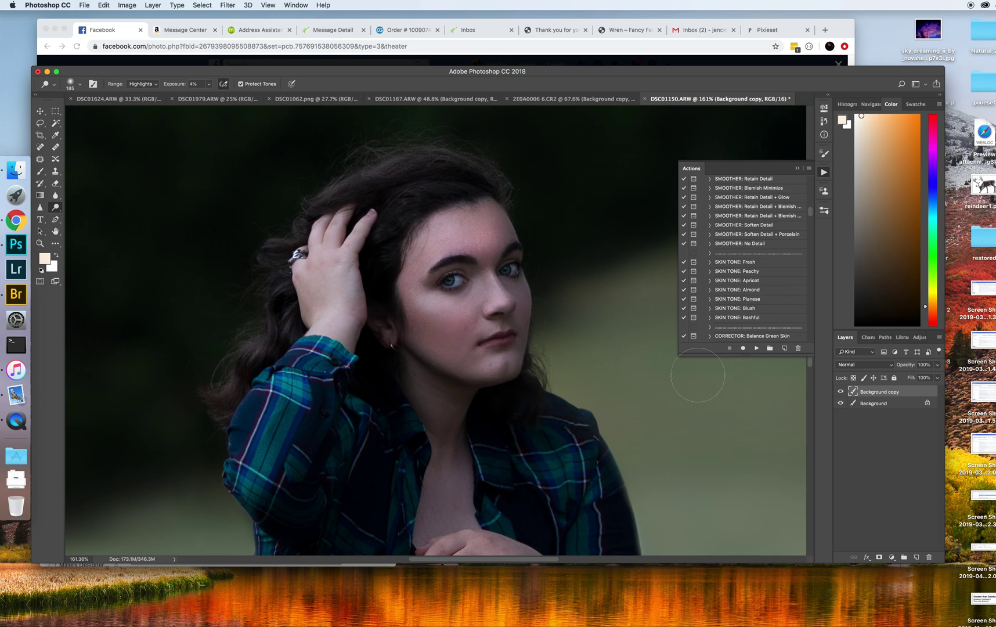
# Dodge the highlight just above the upper lip with a 22 px soft brush.
pyautogui.click(74, 83)
pyautogui.moveTo(99, 112); pyautogui.dragTo(91, 112)
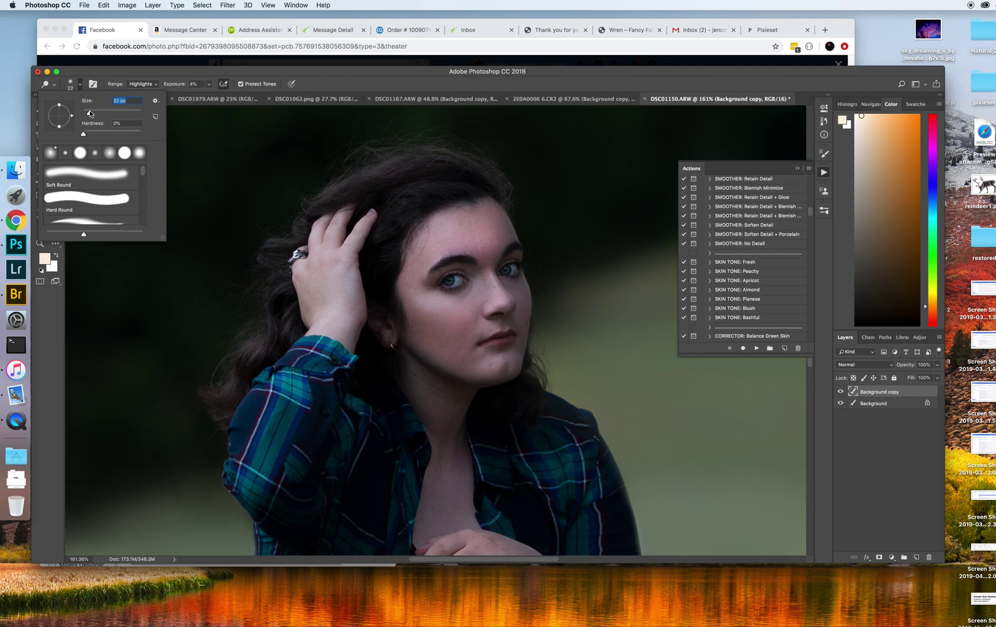
pyautogui.scroll(10, 509, 323)
pyautogui.moveTo(501, 329); pyautogui.dragTo(470, 331)
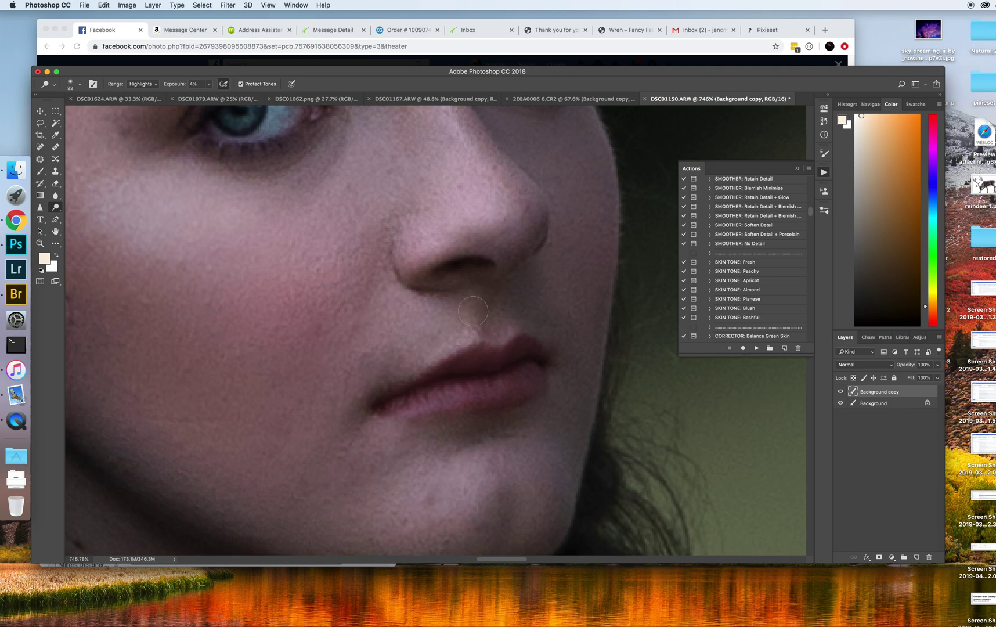
pyautogui.scroll(-6, 478, 299)
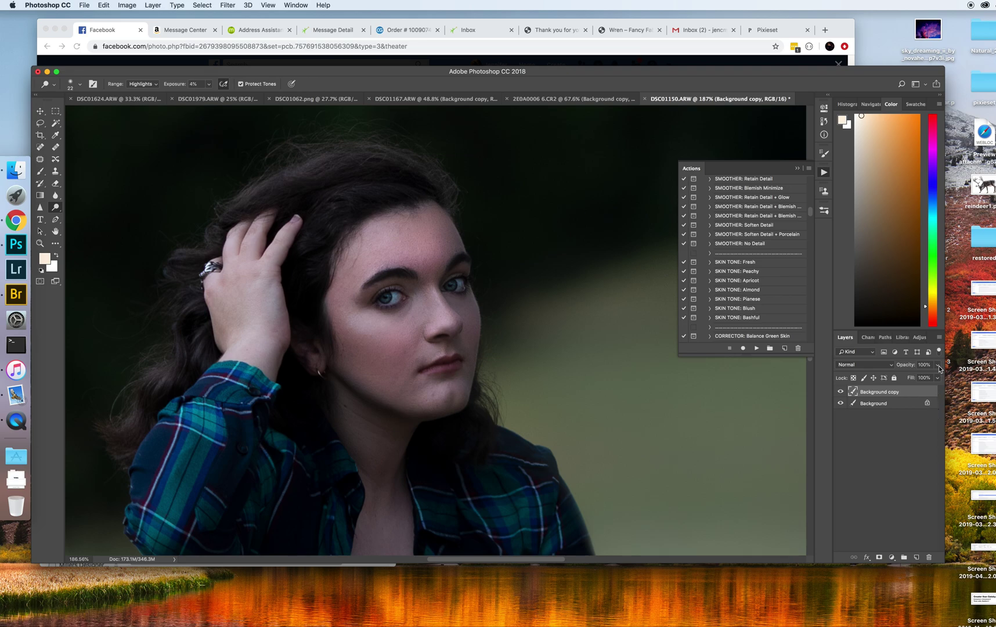
# Dodge the cheek highlight beneath the eye with a 169 px soft brush.
pyautogui.click(79, 84)
pyautogui.moveTo(93, 112); pyautogui.dragTo(99, 112)
pyautogui.click(82, 87)
pyautogui.moveTo(110, 110); pyautogui.dragTo(125, 114)
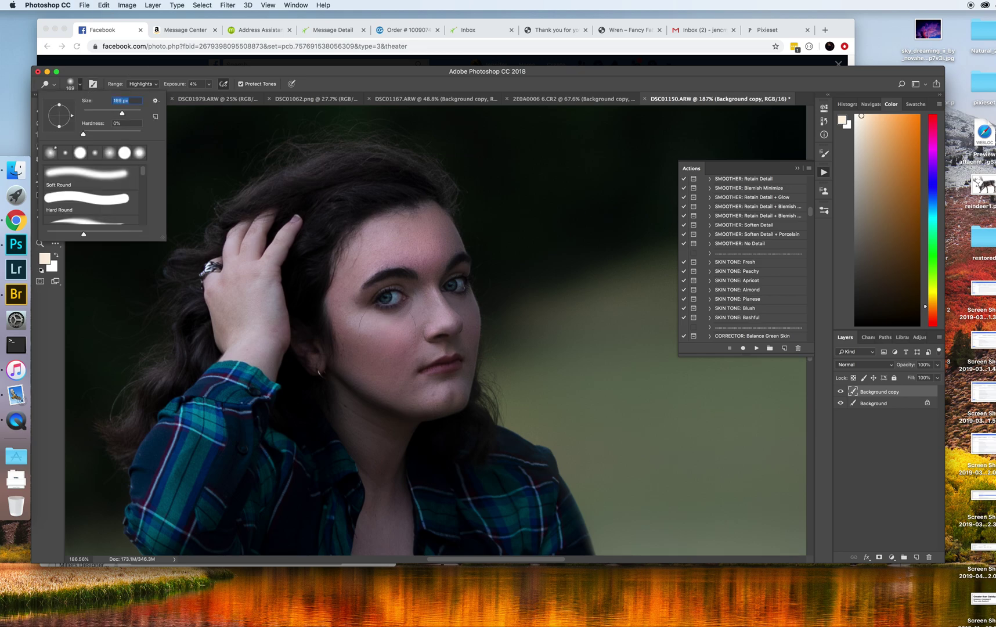
pyautogui.click(402, 332)
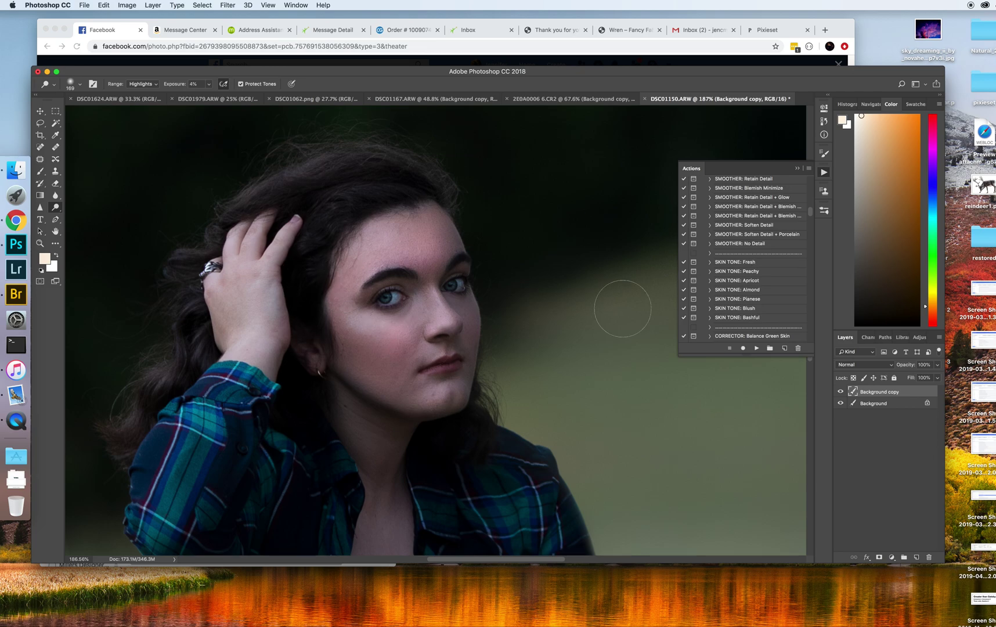
# Compare the portrait with and without the dodging, and set the Background copy layer's opacity to 82%.
pyautogui.scroll(-2, 455, 357)
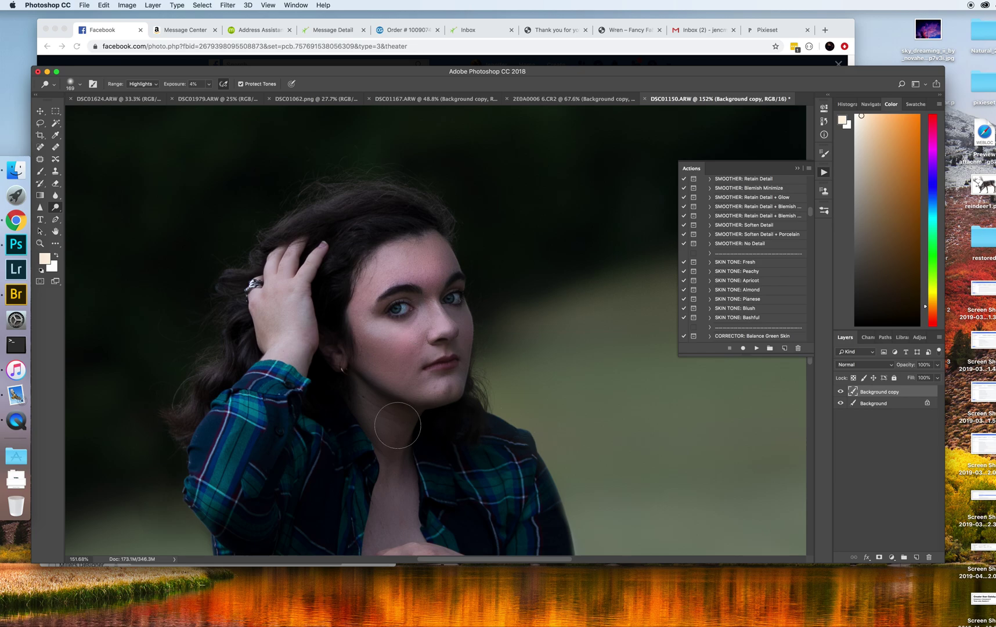
pyautogui.scroll(-1, 370, 391)
pyautogui.scroll(-4, 370, 392)
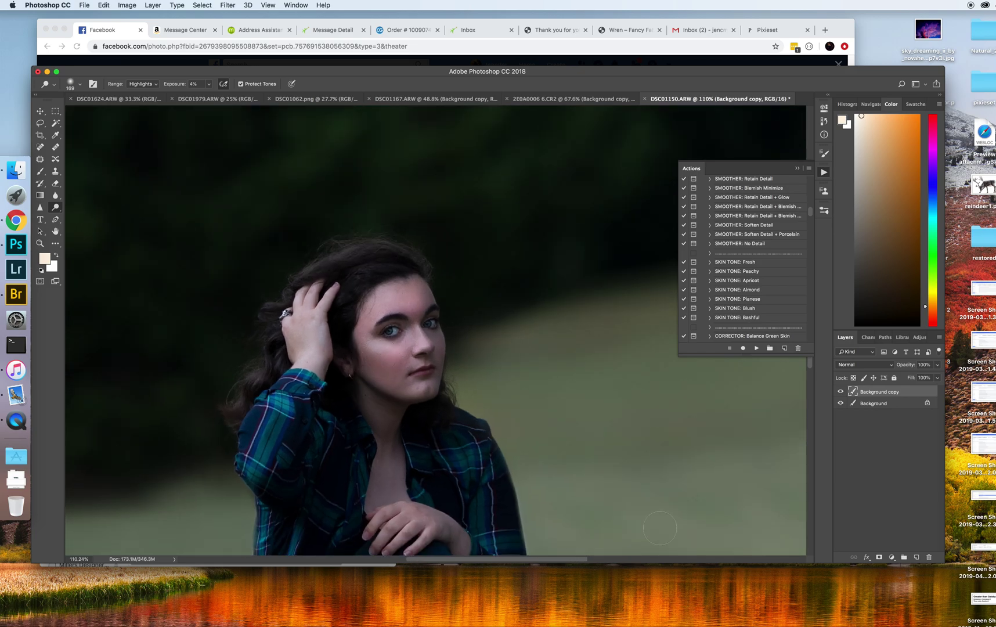
pyautogui.scroll(4, 831, 396)
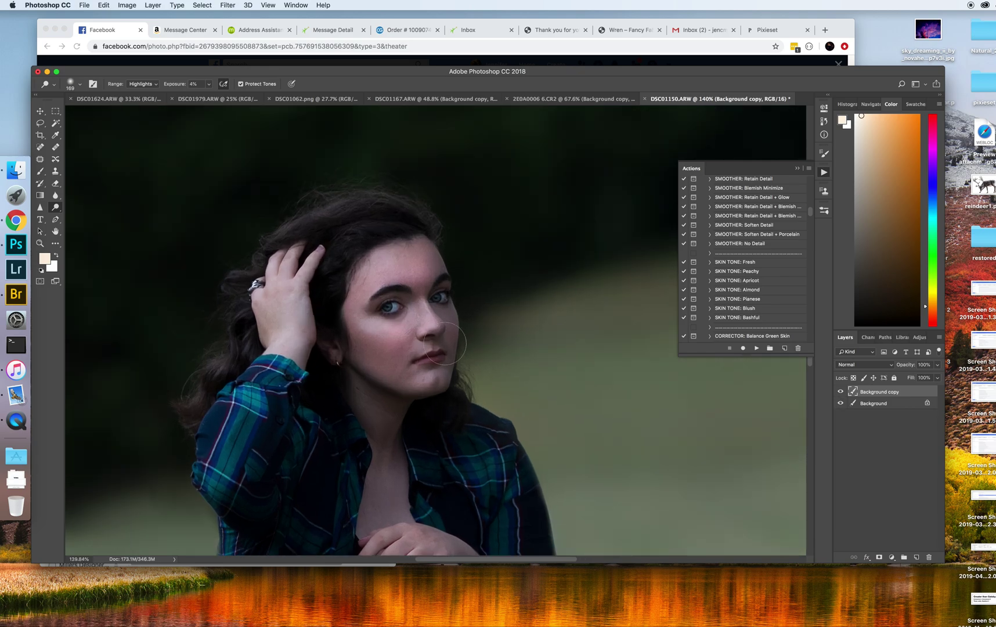
pyautogui.click(840, 392)
pyautogui.click(839, 392)
pyautogui.click(840, 392)
pyautogui.click(840, 392)
pyautogui.click(839, 392)
pyautogui.click(840, 392)
pyautogui.click(839, 392)
pyautogui.click(839, 392)
pyautogui.click(839, 392)
pyautogui.click(839, 392)
pyautogui.click(934, 368)
pyautogui.click(842, 394)
pyautogui.click(841, 394)
pyautogui.click(841, 394)
pyautogui.click(935, 366)
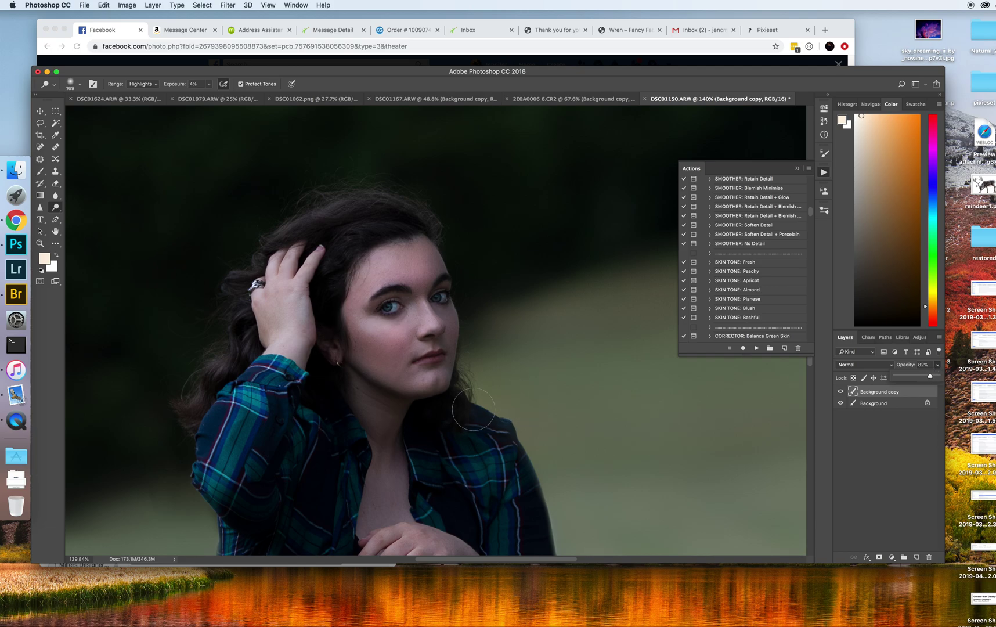
pyautogui.click(376, 485)
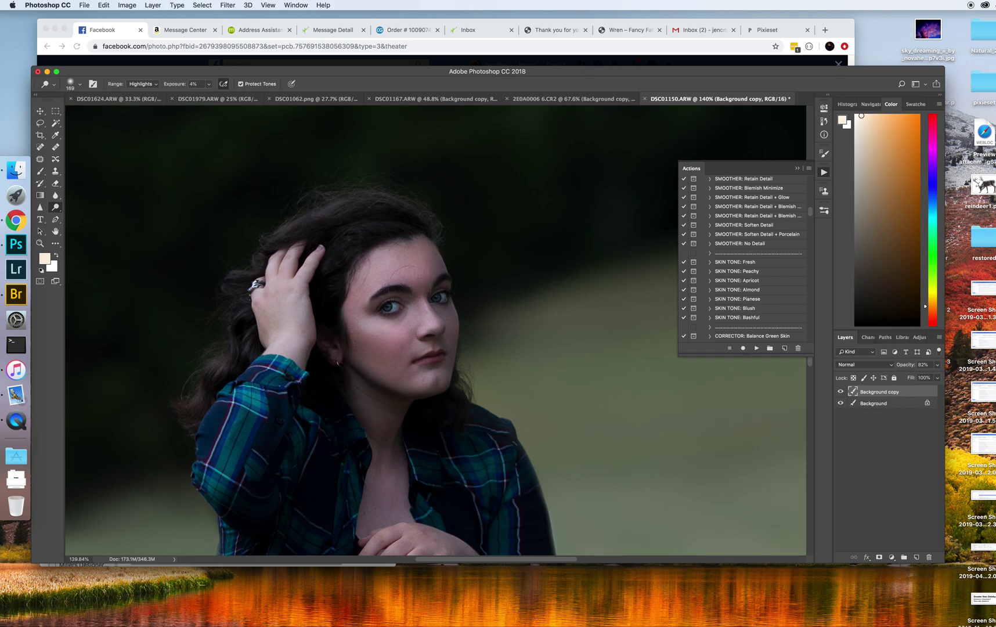
# Run the CORRECTOR: Balance Magenta Skin action from the skin makeover brushes.
pyautogui.scroll(5, 743, 307)
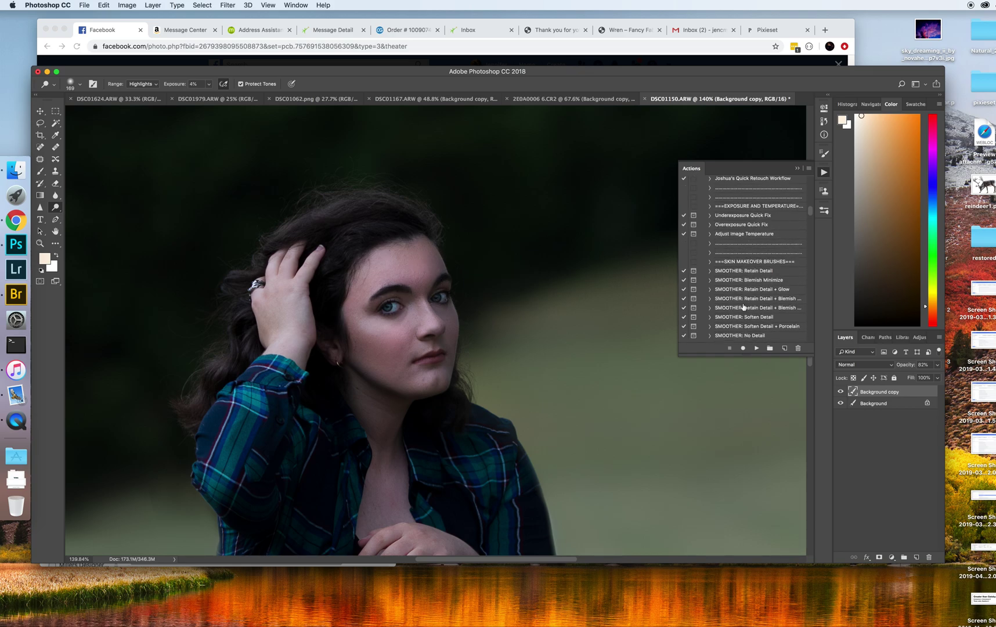
pyautogui.scroll(5, 743, 307)
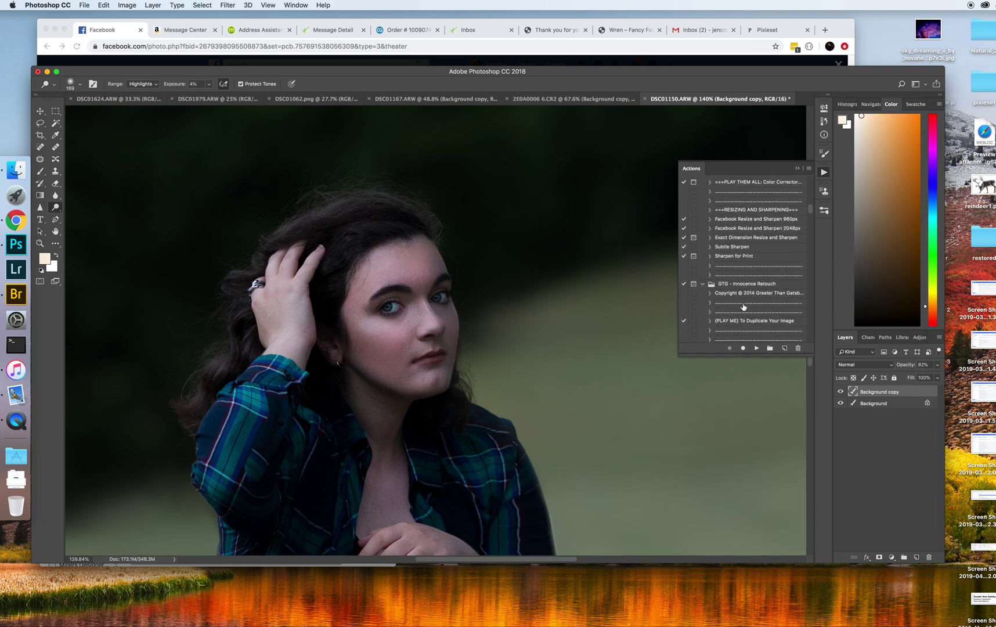
pyautogui.scroll(-10, 743, 307)
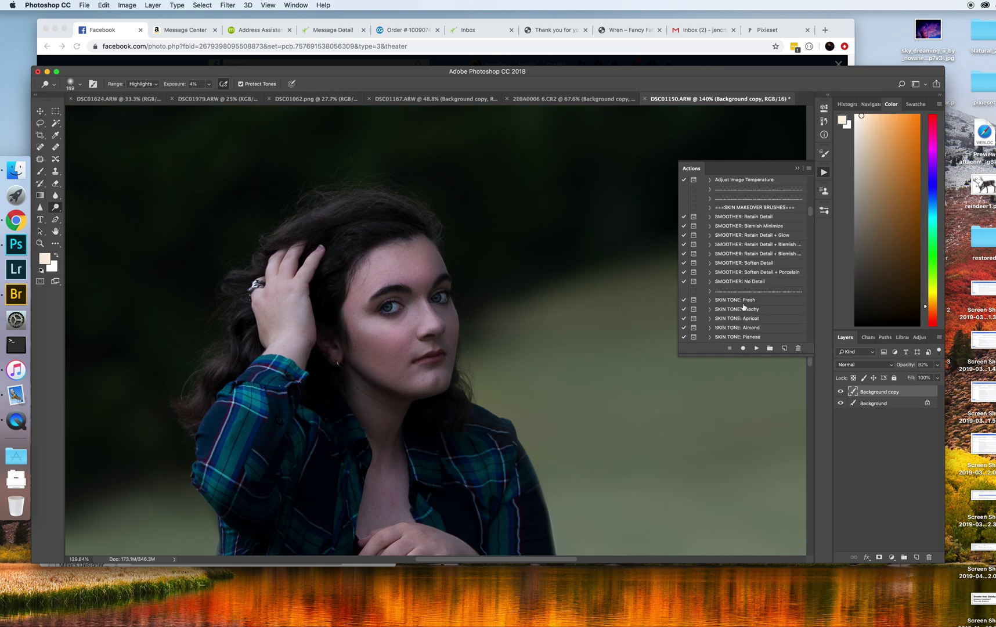
pyautogui.scroll(-5, 760, 309)
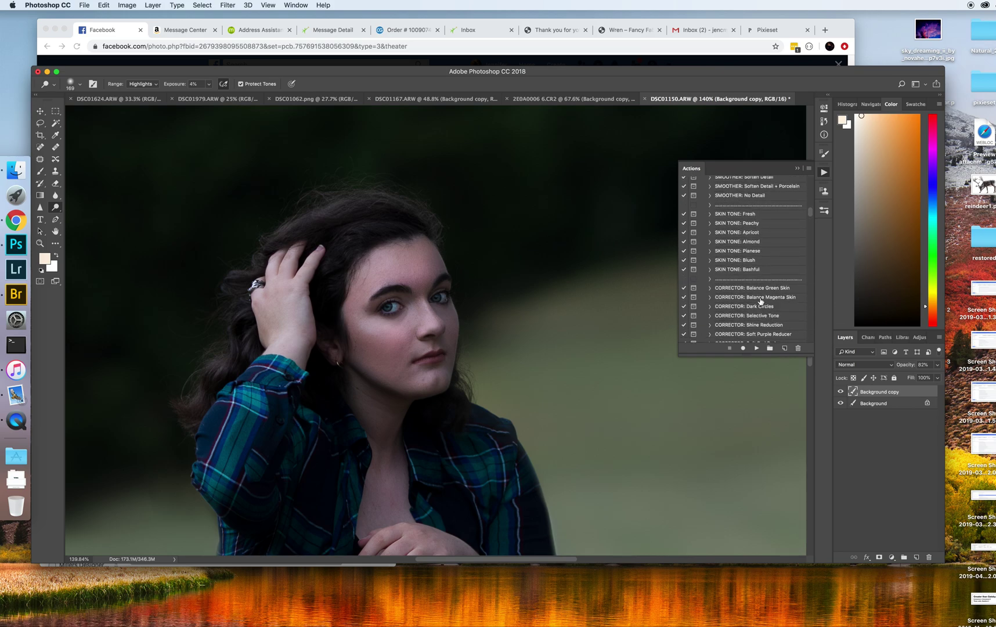
pyautogui.click(760, 299)
pyautogui.click(755, 348)
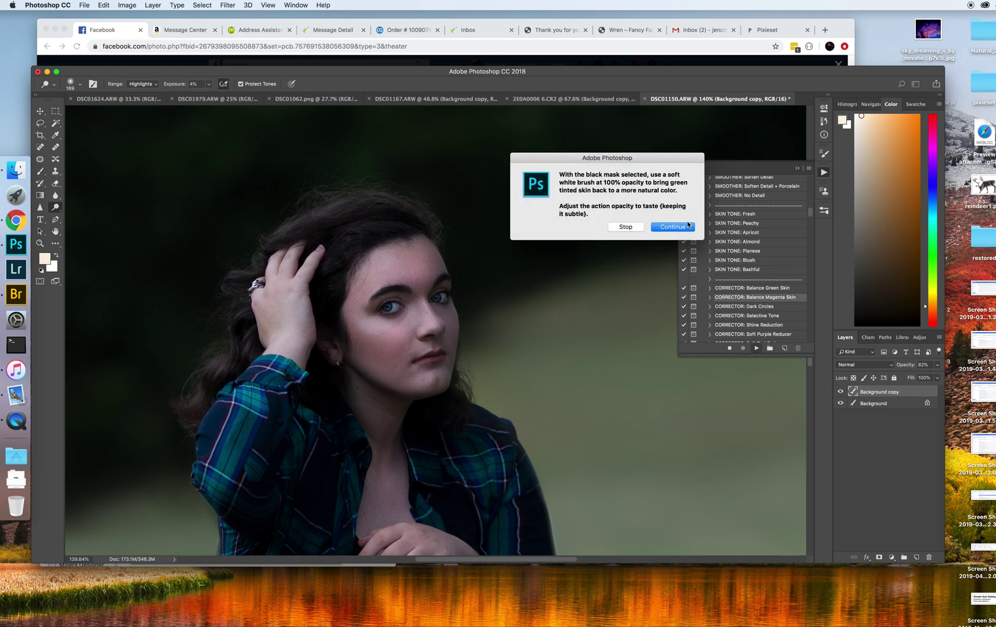
pyautogui.click(670, 225)
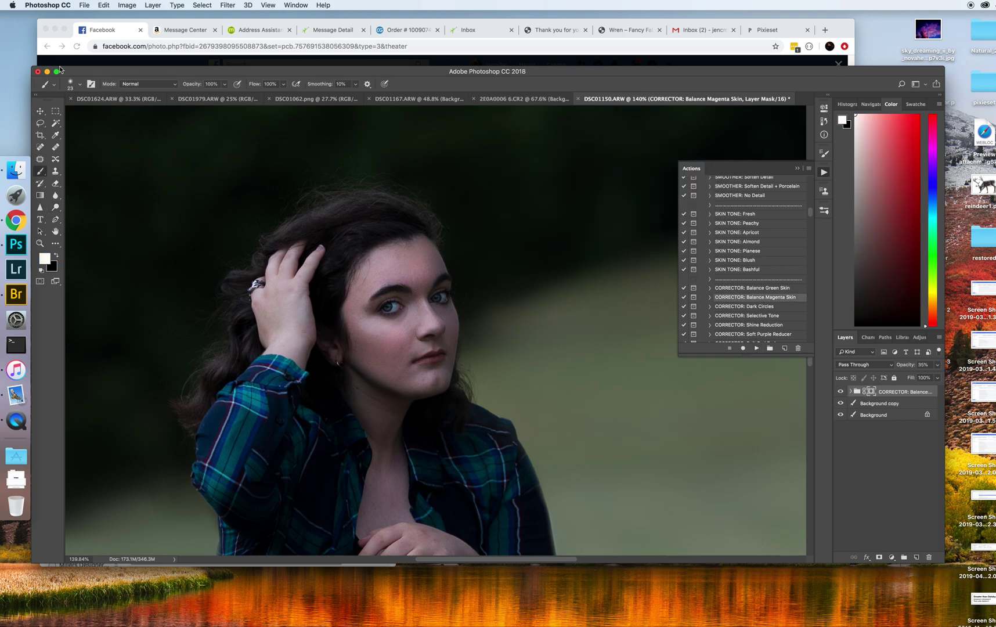
# Paint the magenta skin correction onto the face, chest and hands with a 316 px soft brush.
pyautogui.click(78, 85)
pyautogui.click(130, 117)
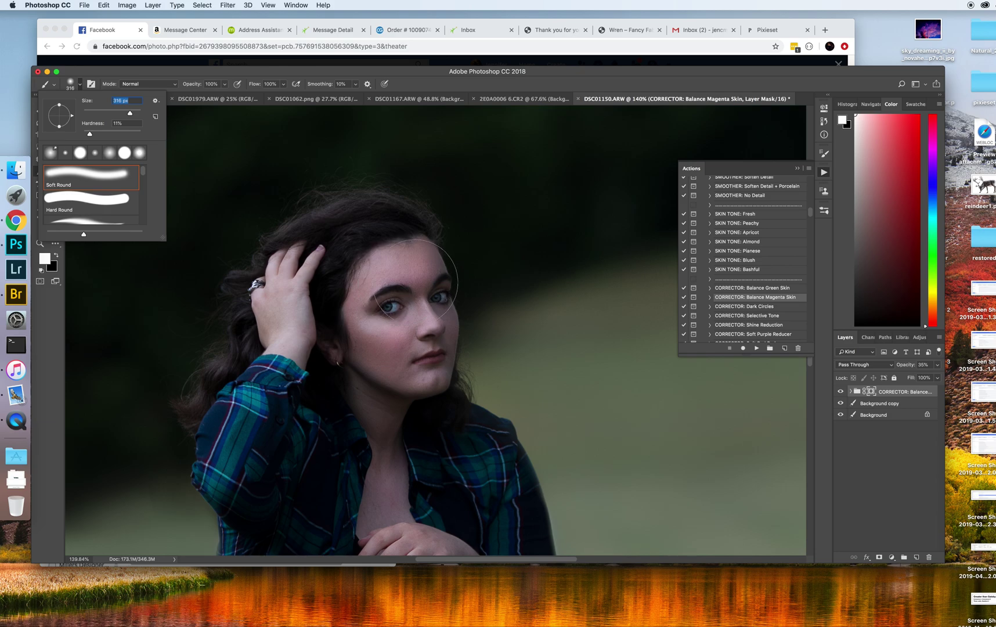
pyautogui.click(416, 255)
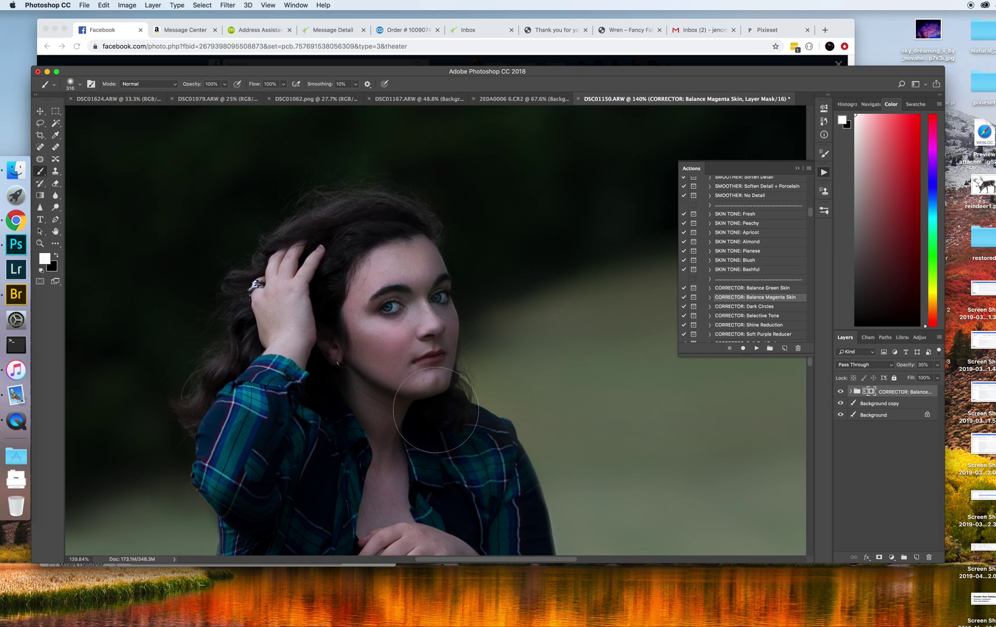
pyautogui.moveTo(385, 491); pyautogui.dragTo(375, 433)
pyautogui.scroll(-3, 375, 433)
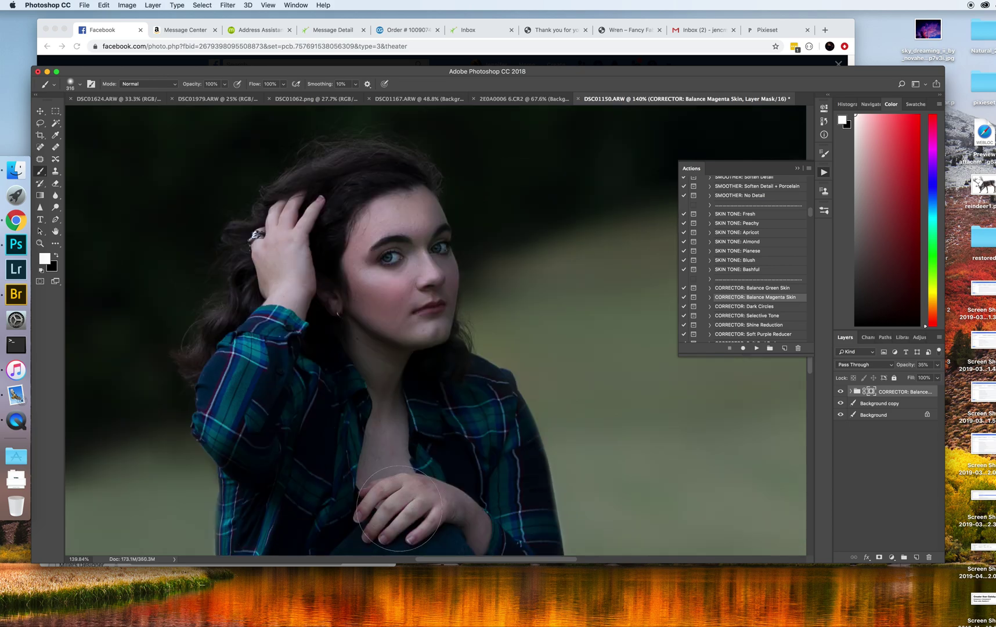
# Set the CORRECTOR: Balance Magenta Skin group's opacity to 18% and compare the skin with and without it.
pyautogui.click(938, 379)
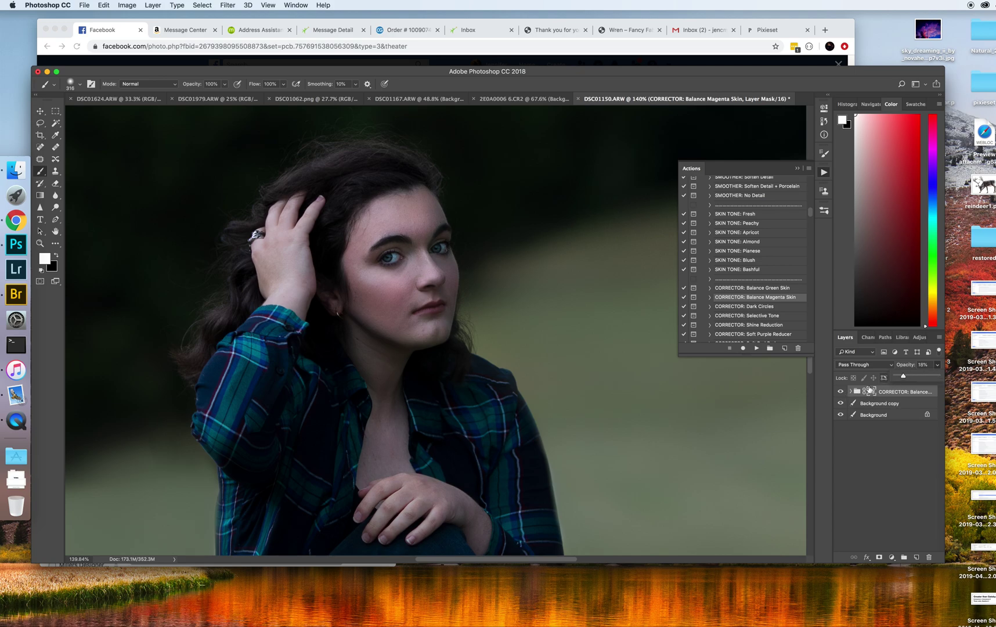
pyautogui.click(841, 394)
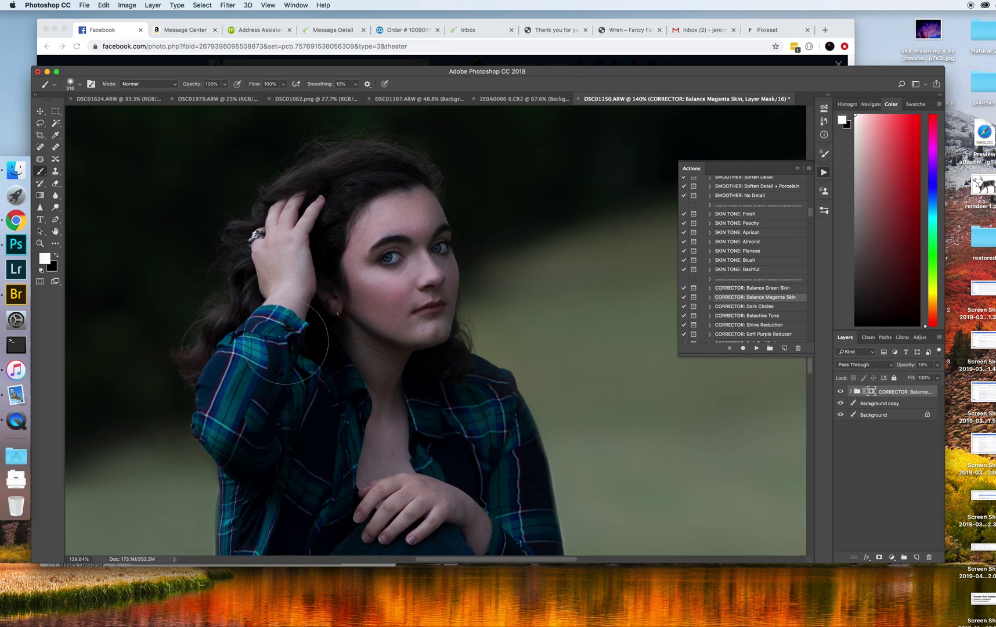
pyautogui.scroll(-5, 418, 366)
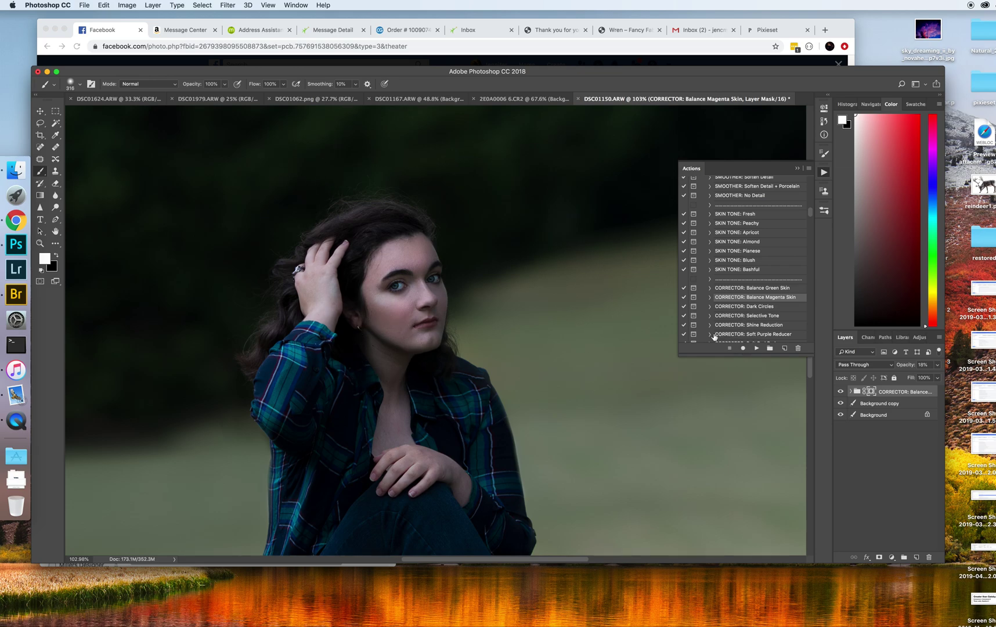
# Run the Paint Away Red Splotches action from the color cast correctors.
pyautogui.scroll(-10, 749, 273)
pyautogui.scroll(-15, 749, 273)
pyautogui.scroll(-8, 749, 273)
pyautogui.scroll(-5, 748, 297)
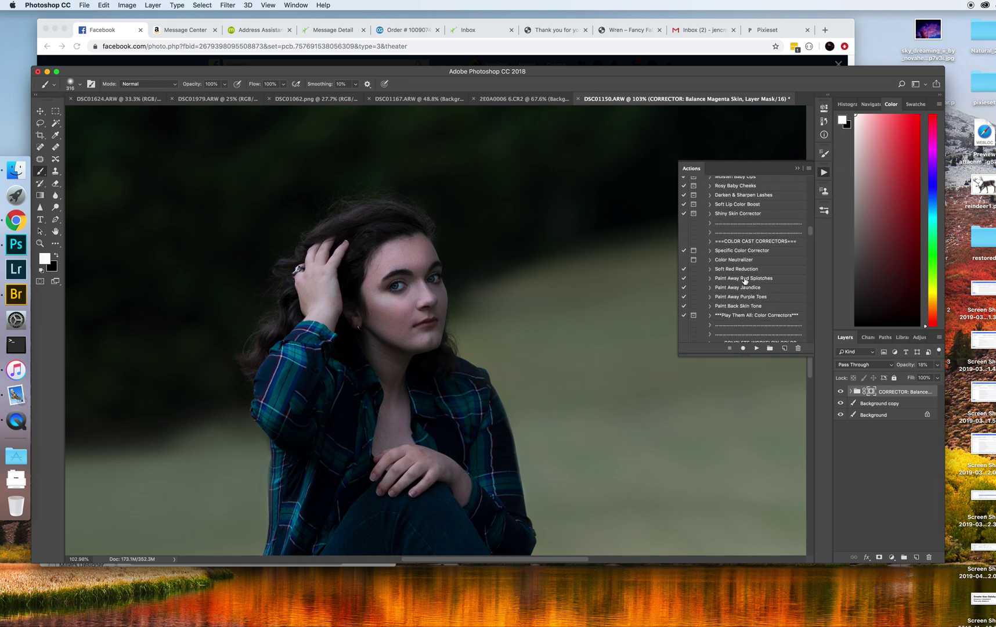
pyautogui.click(744, 279)
pyautogui.click(756, 347)
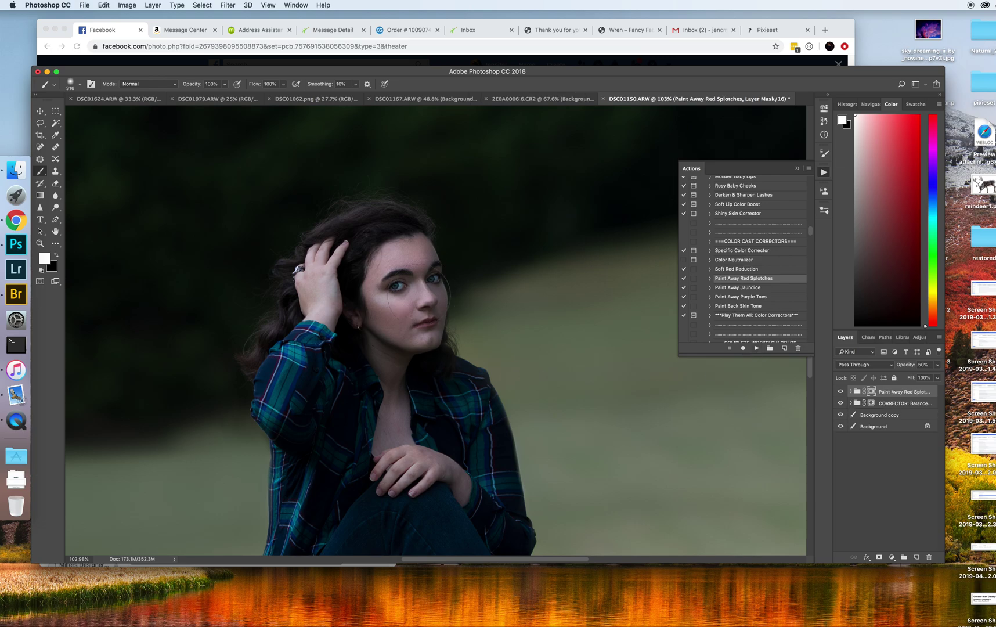
# Paint away red splotches on the face with a 140 px soft brush, and adjust the correction group's opacity.
pyautogui.click(79, 85)
pyautogui.click(117, 112)
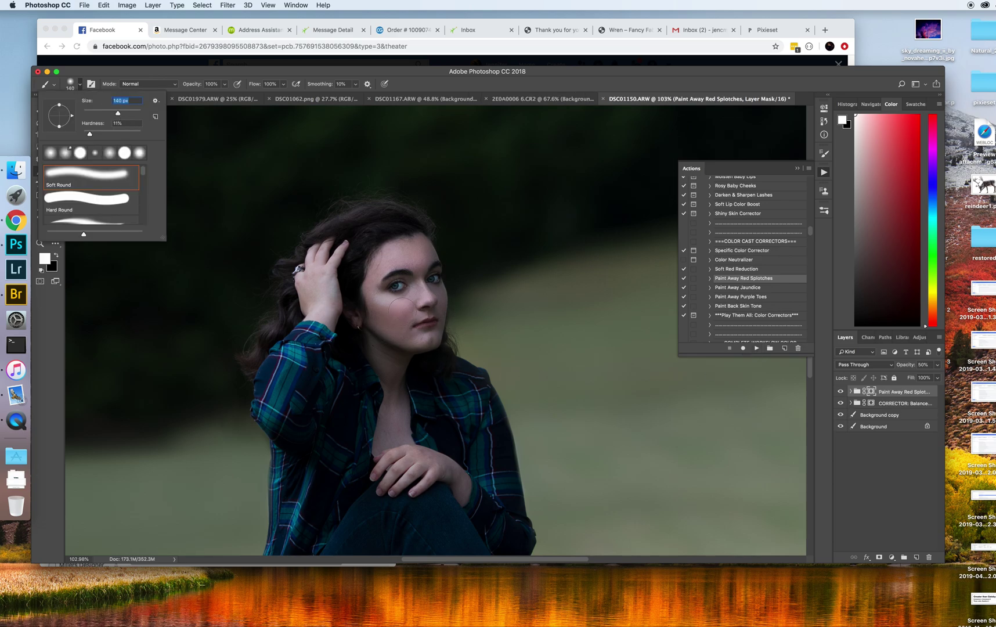
pyautogui.click(402, 306)
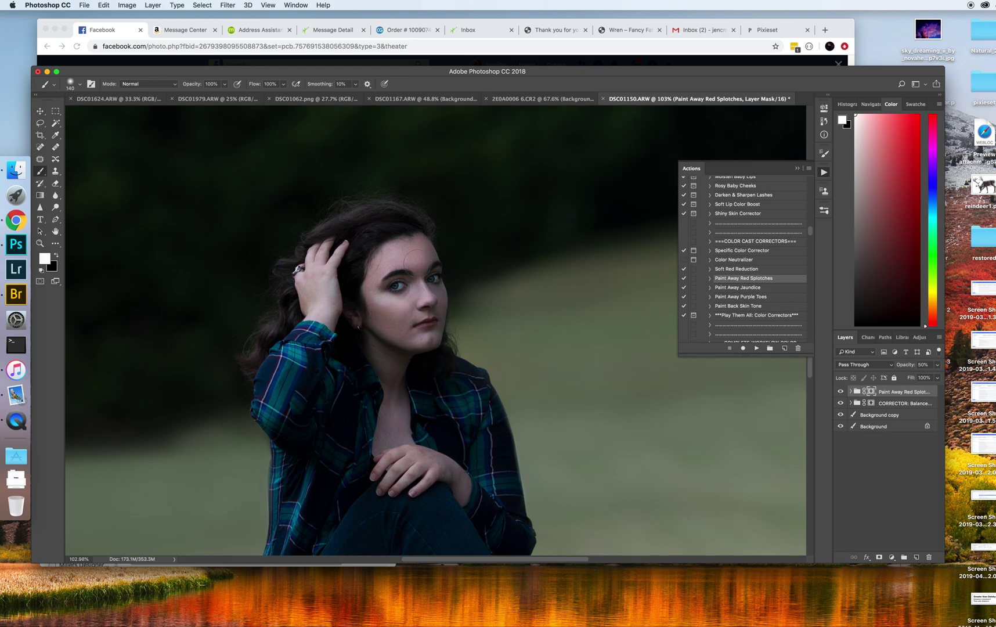
pyautogui.click(936, 365)
# Merge the two correction groups into the Background copy layer with Background hidden, and show Background again.
pyautogui.click(840, 426)
pyautogui.rightClick(878, 414)
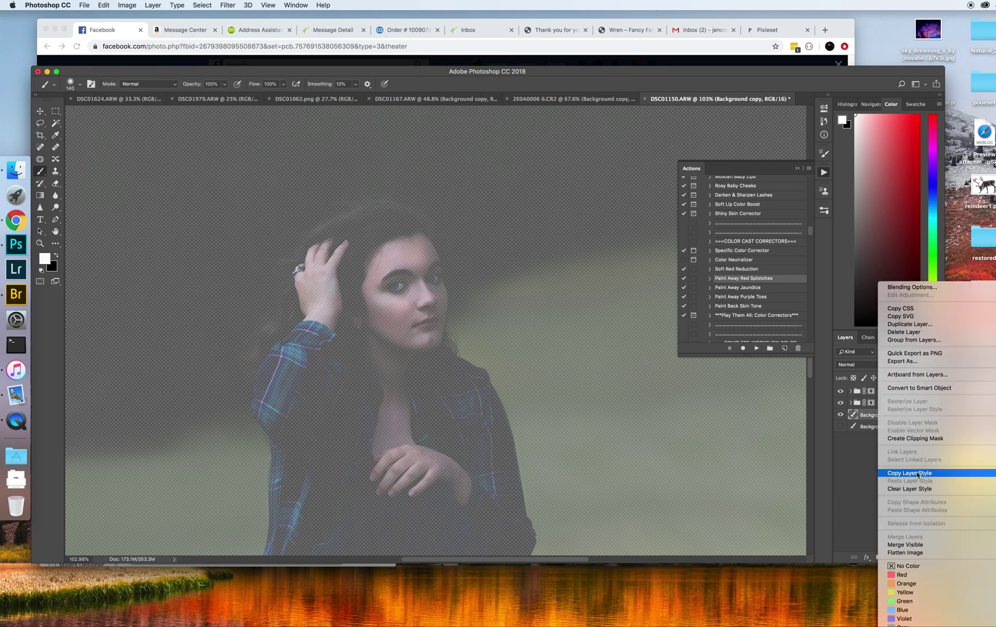
pyautogui.click(903, 545)
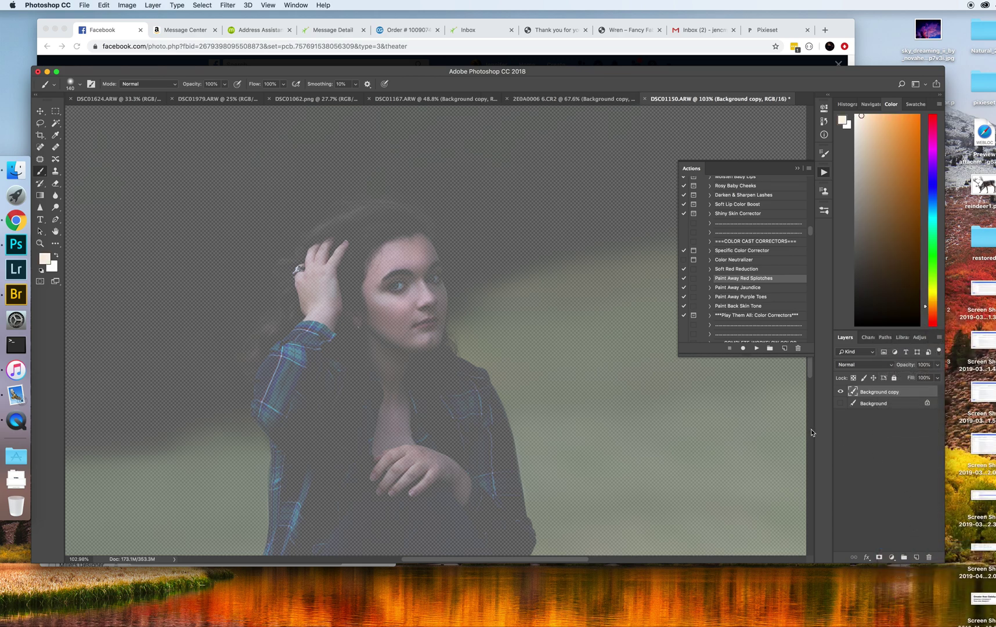
pyautogui.click(841, 403)
# Compare the portrait with and without the merged Background copy retouching, both on the face and across the full figure.
pyautogui.click(840, 391)
pyautogui.click(840, 392)
pyautogui.scroll(-5, 533, 401)
pyautogui.scroll(2, 503, 348)
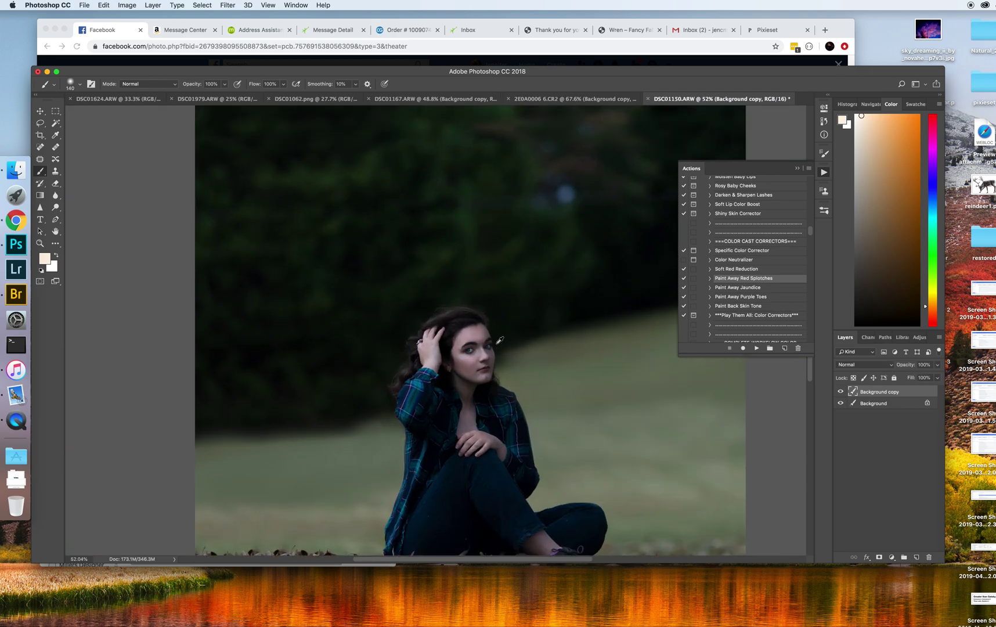
pyautogui.click(840, 392)
pyautogui.click(840, 392)
pyautogui.click(841, 392)
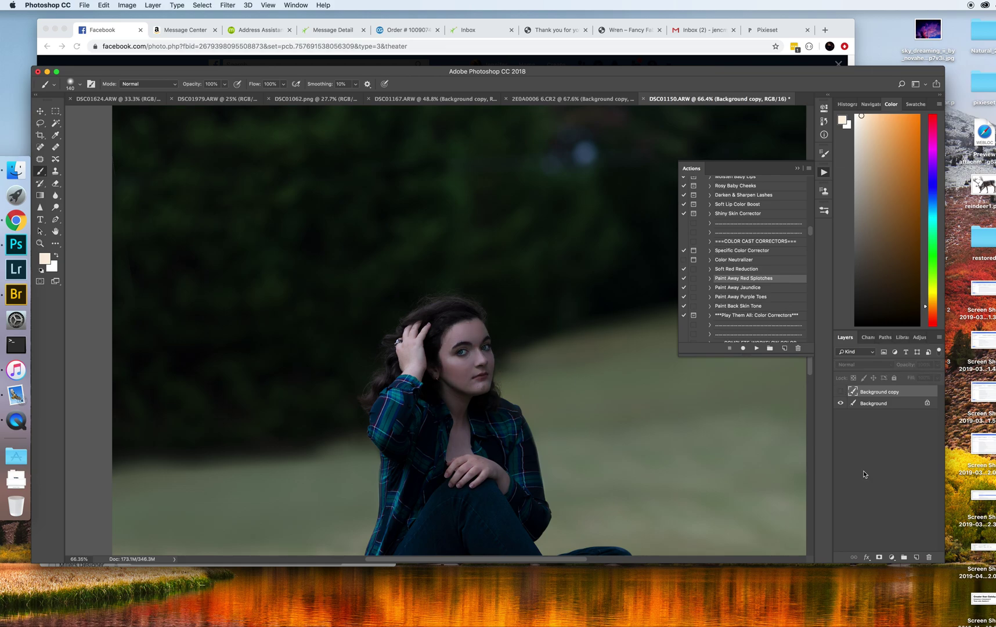
pyautogui.click(840, 391)
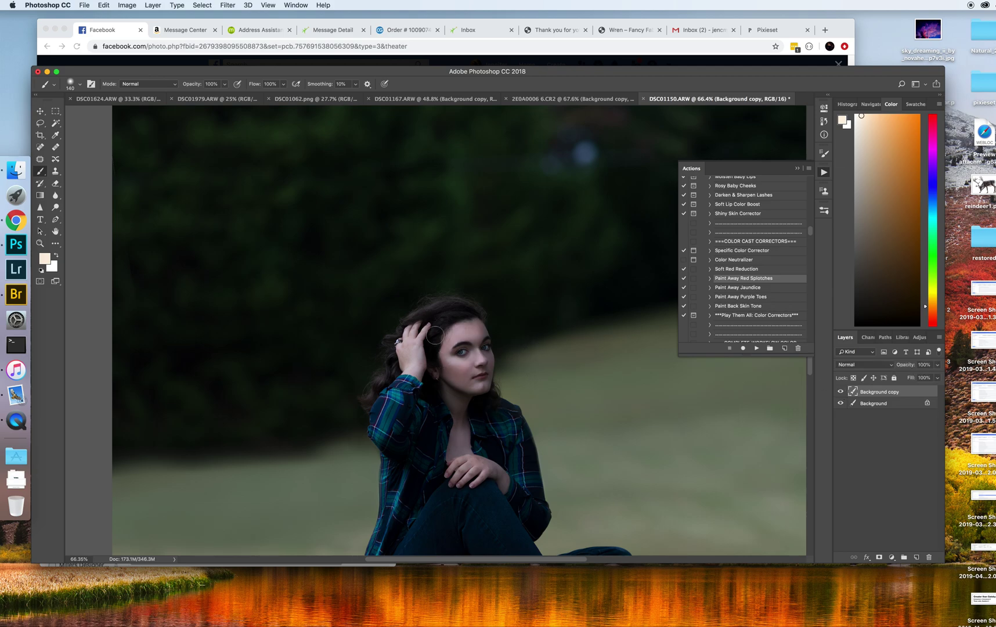
pyautogui.scroll(-5, 493, 389)
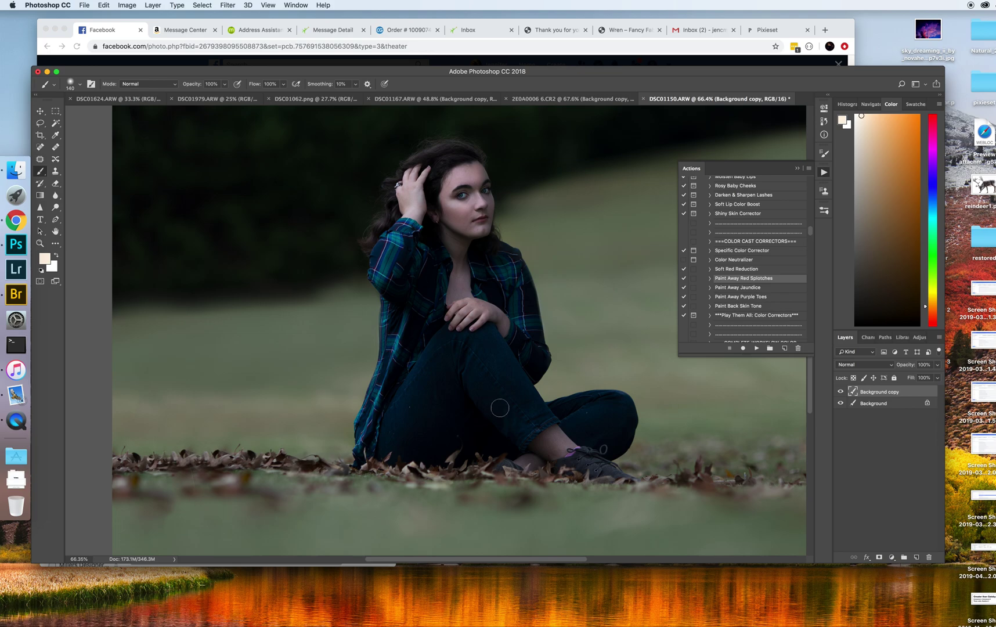
pyautogui.scroll(2, 522, 295)
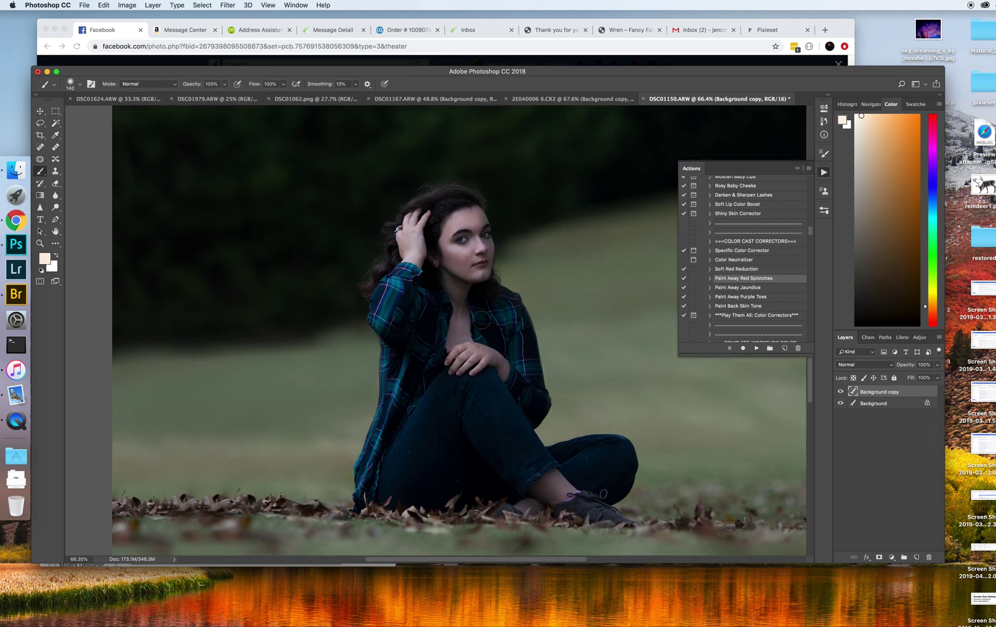
# Merge the visible Background copy and Background layers into a single Background layer.
pyautogui.scroll(-3, 484, 326)
pyautogui.rightClick(890, 404)
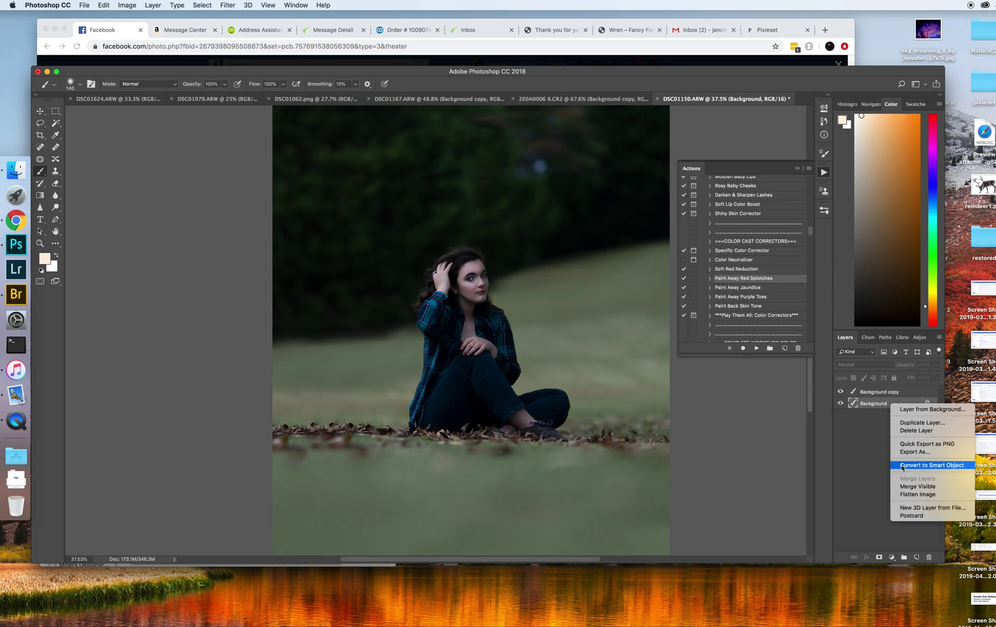
pyautogui.click(916, 486)
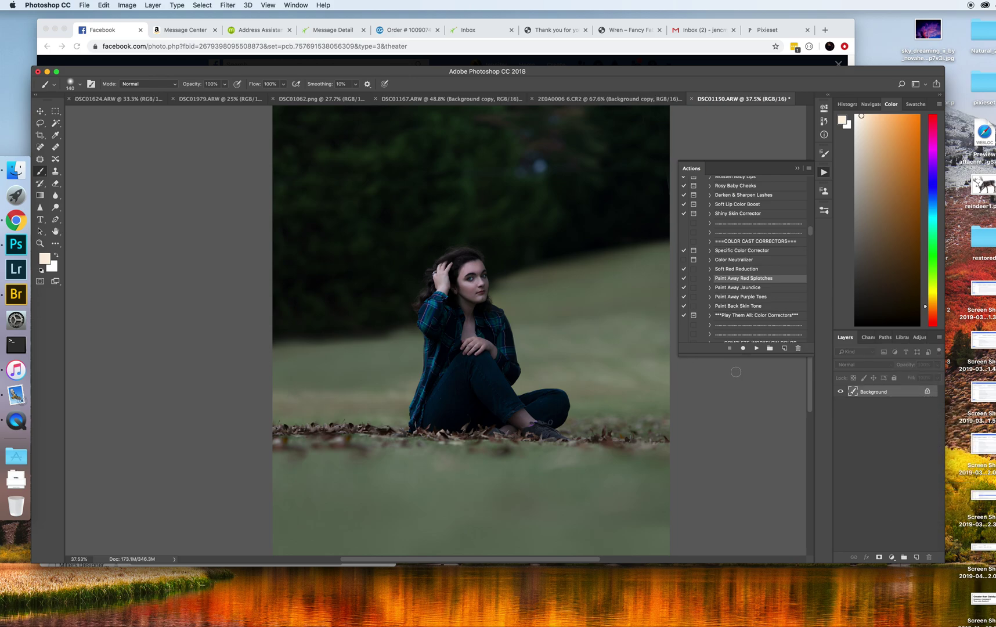
pyautogui.scroll(5, 765, 333)
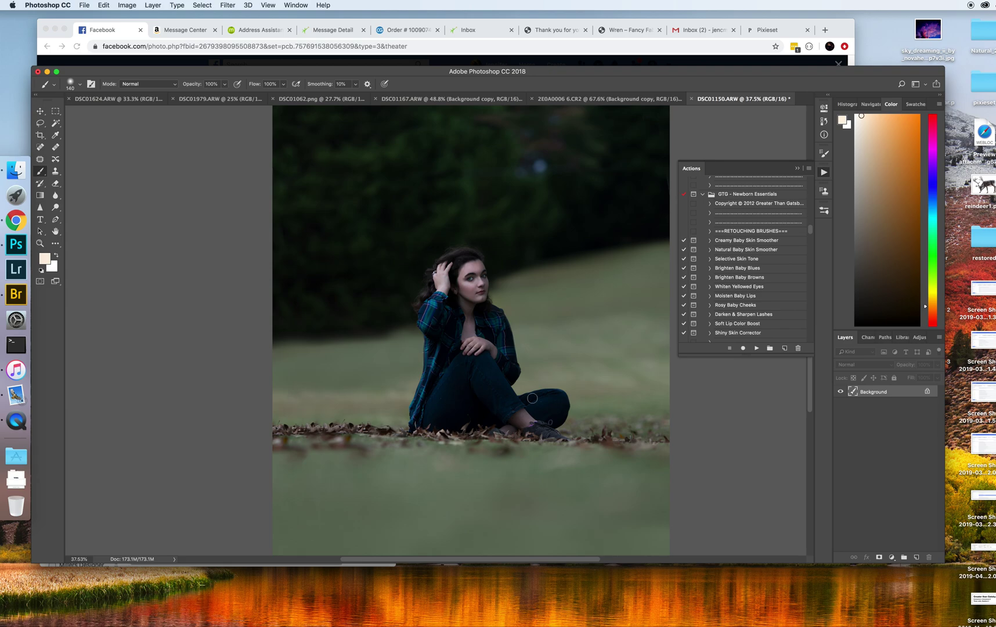
pyautogui.scroll(6, 484, 279)
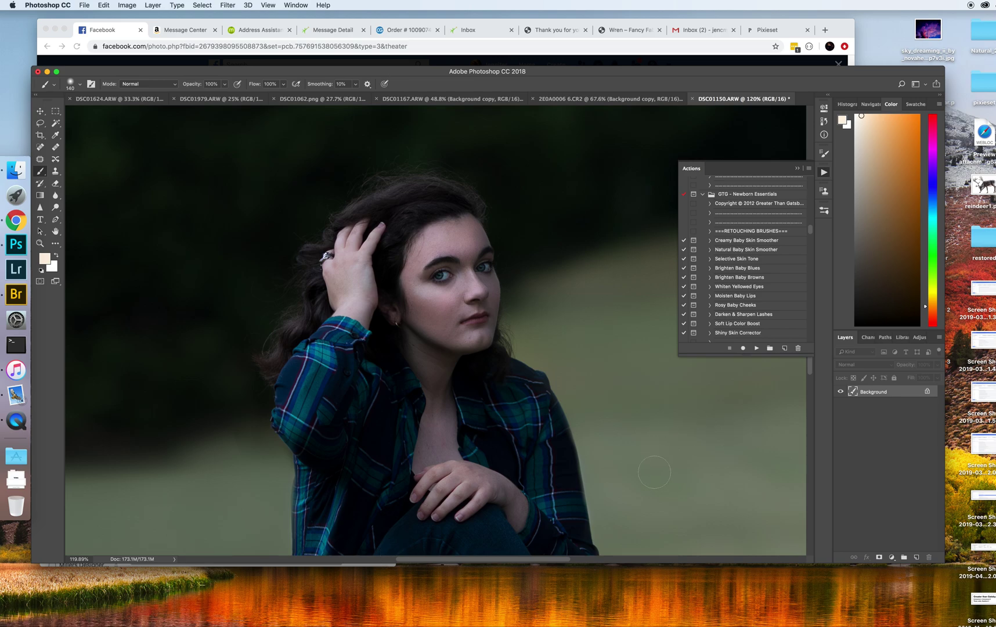
pyautogui.scroll(-4, 646, 463)
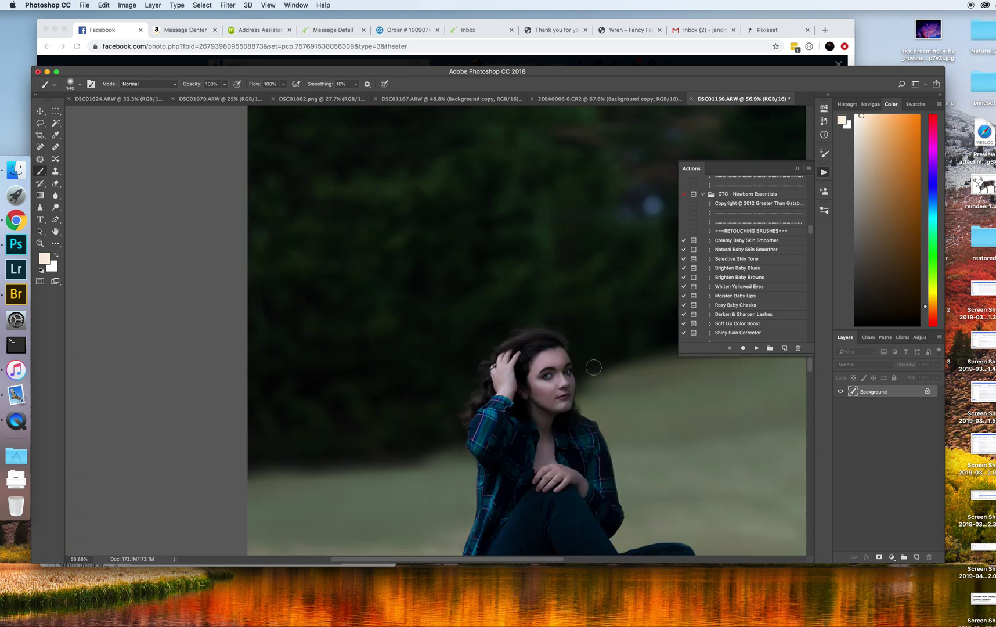
pyautogui.scroll(-5, 625, 407)
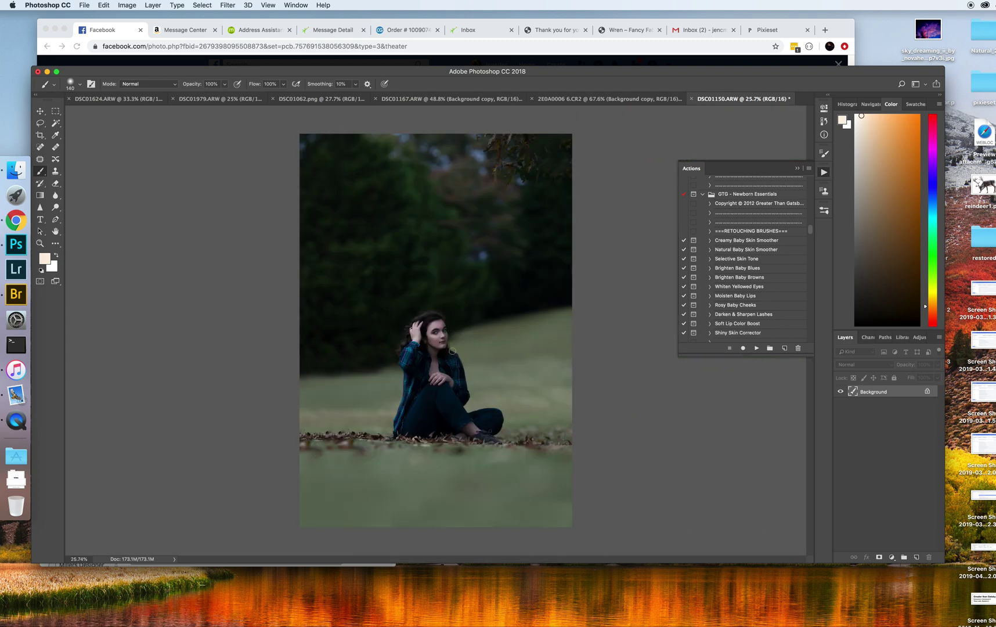
pyautogui.scroll(3, 404, 328)
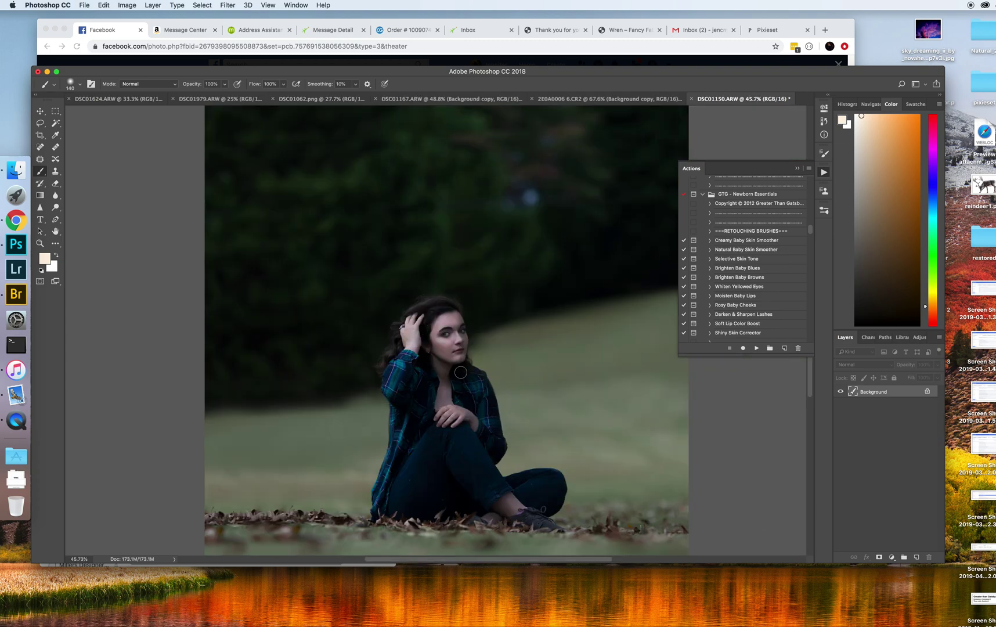